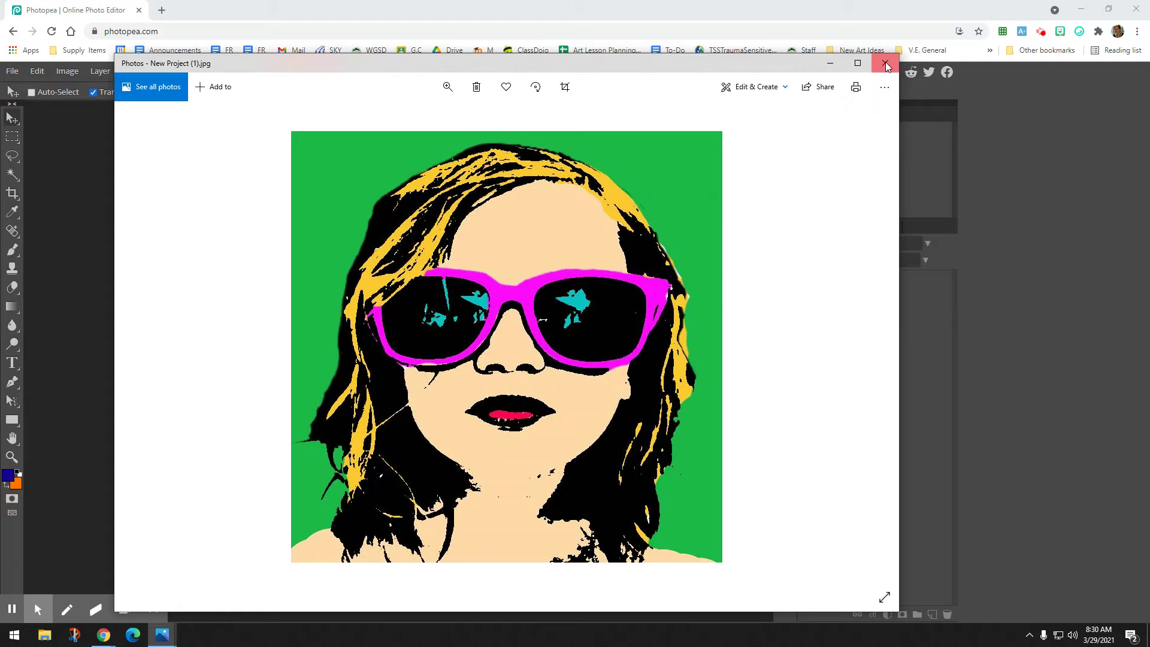
Close the example picture and start a new project named with the artist's surname followed by "Pop Art".
click(886, 64)
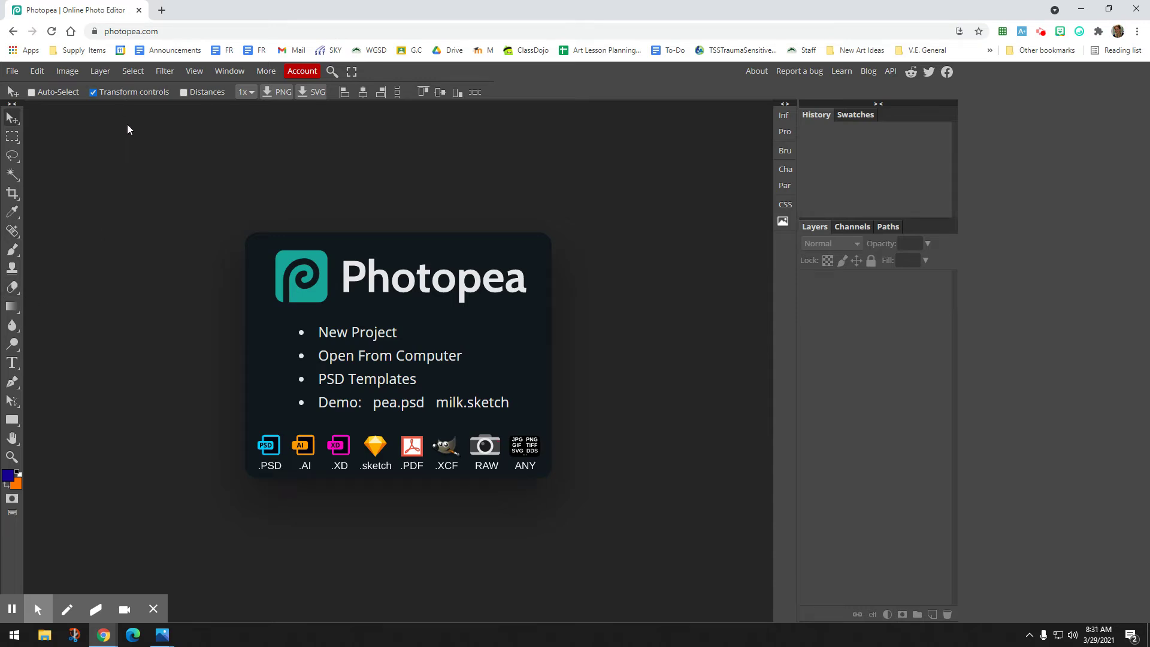
click(12, 73)
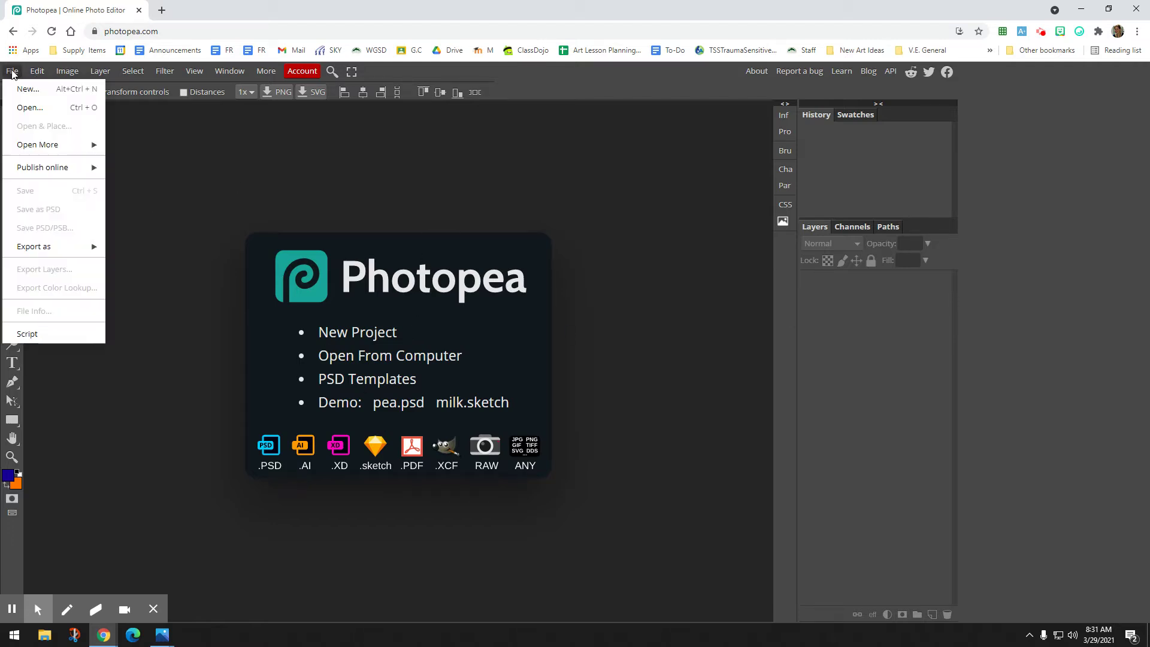
click(42, 96)
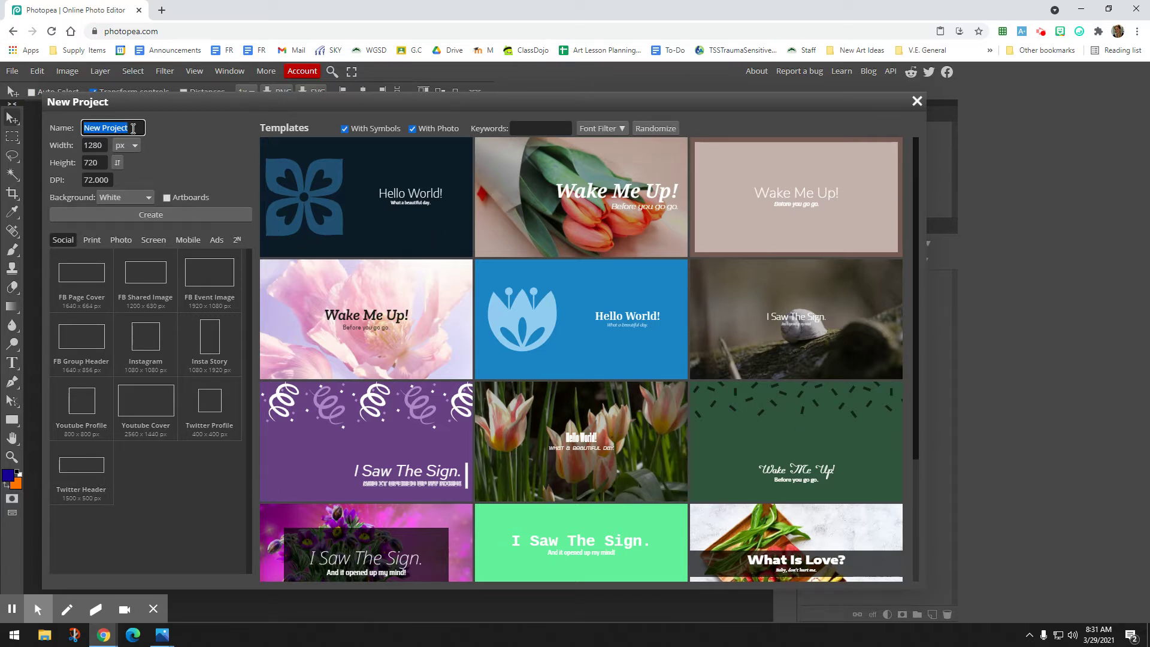
text(Bergman)
text( Pop Art)
click(92, 130)
Set the new project's units to inches and its size to 10 by 10, and create it with a white background.
click(136, 145)
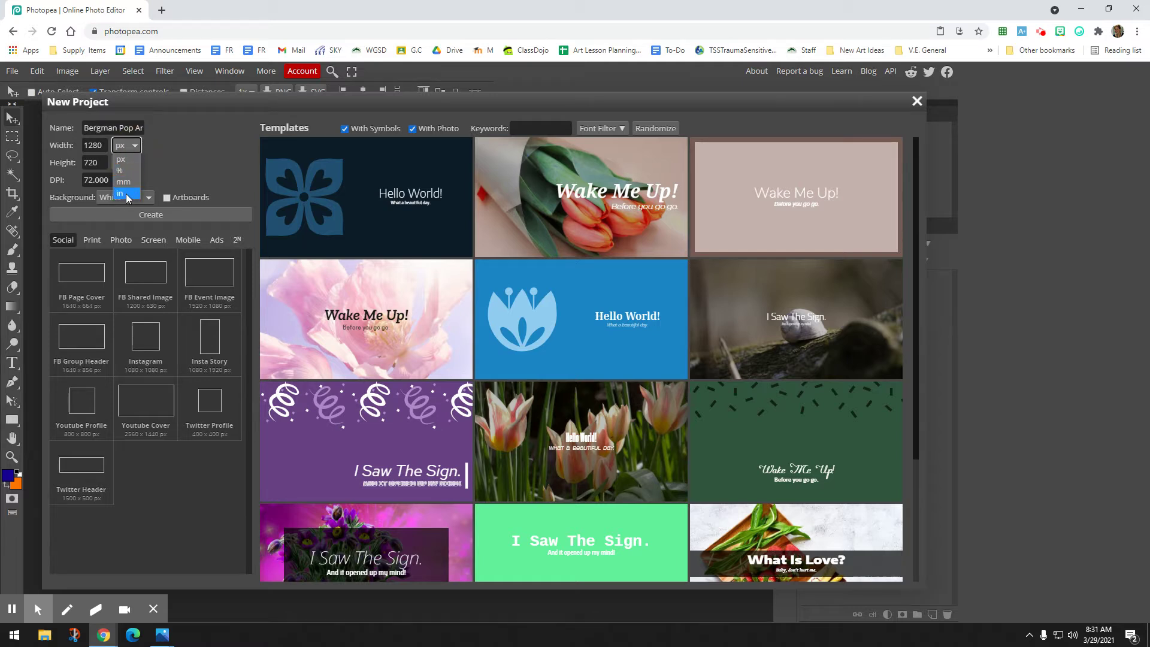
click(134, 146)
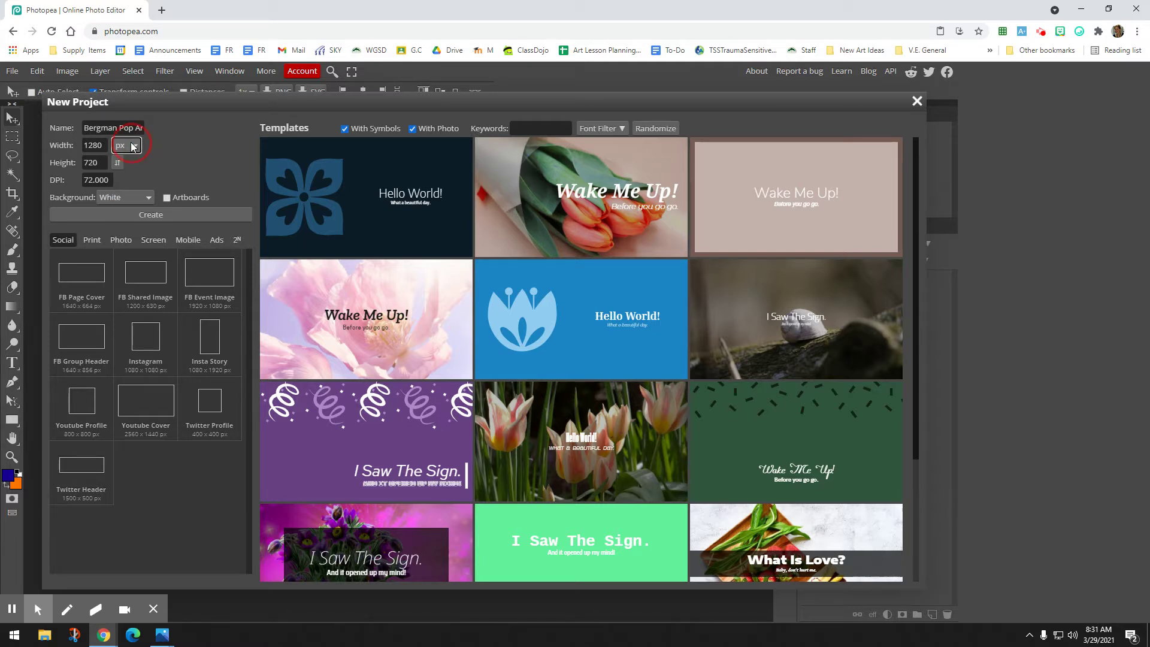
click(133, 145)
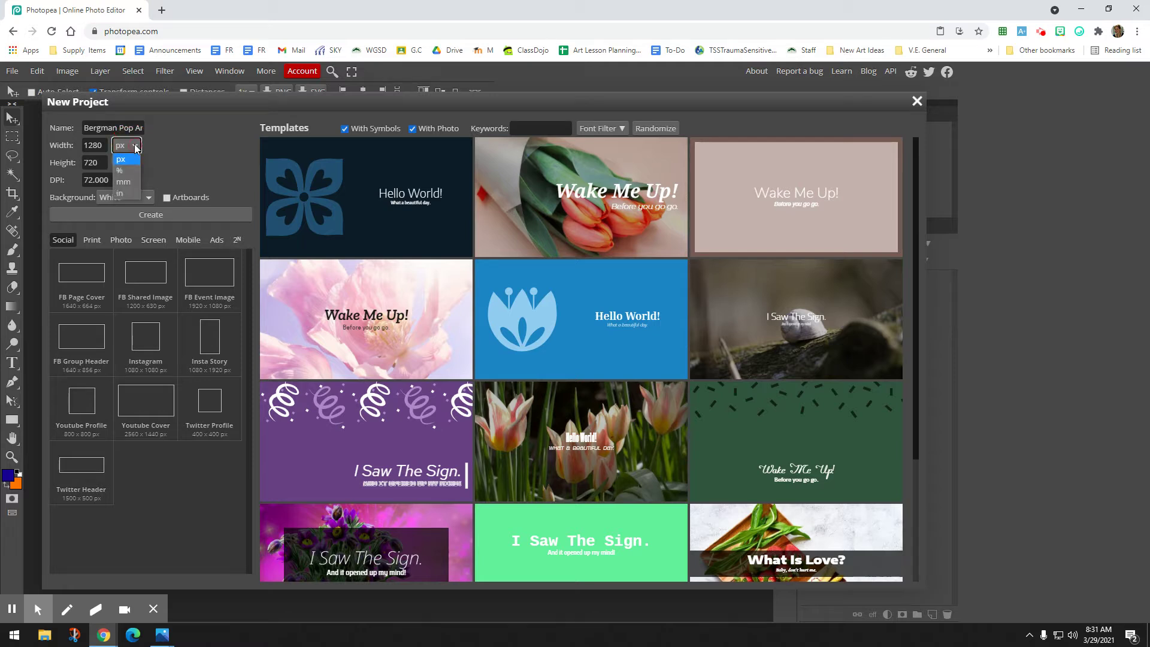
click(126, 194)
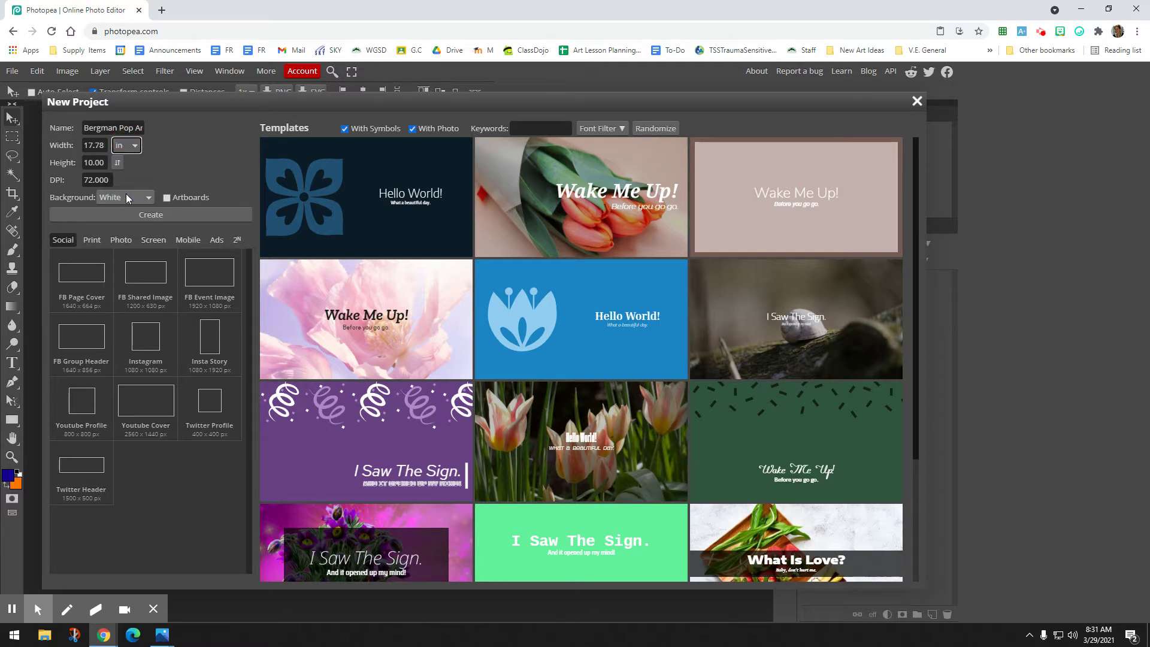
drag(85, 146, 121, 146)
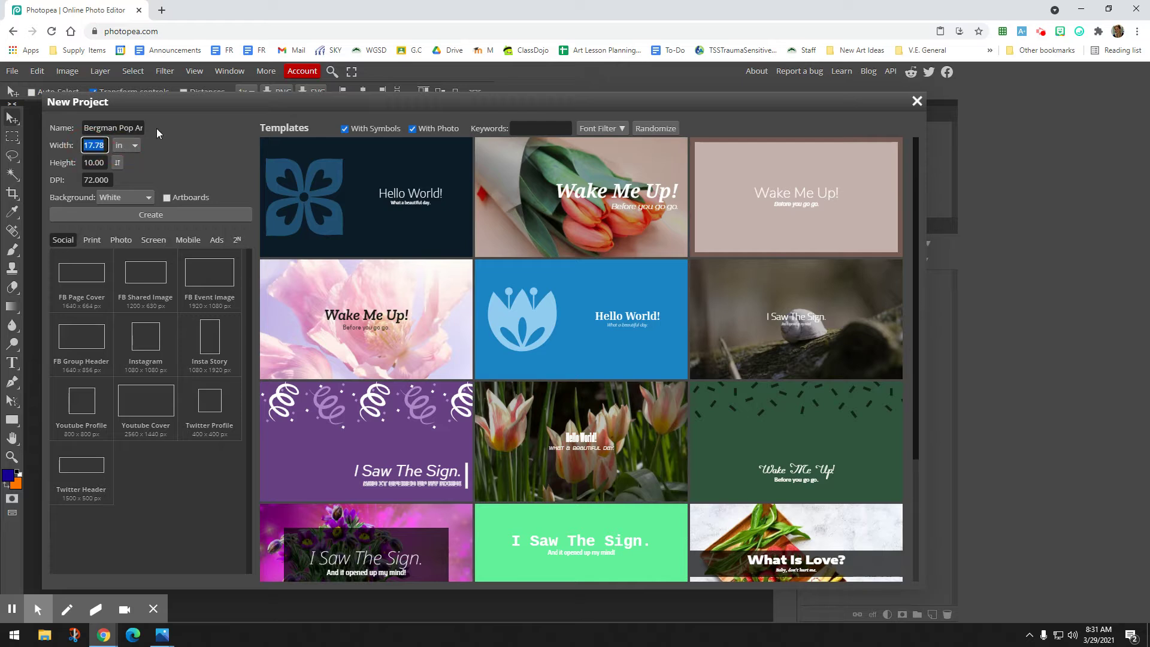
text(10)
click(95, 162)
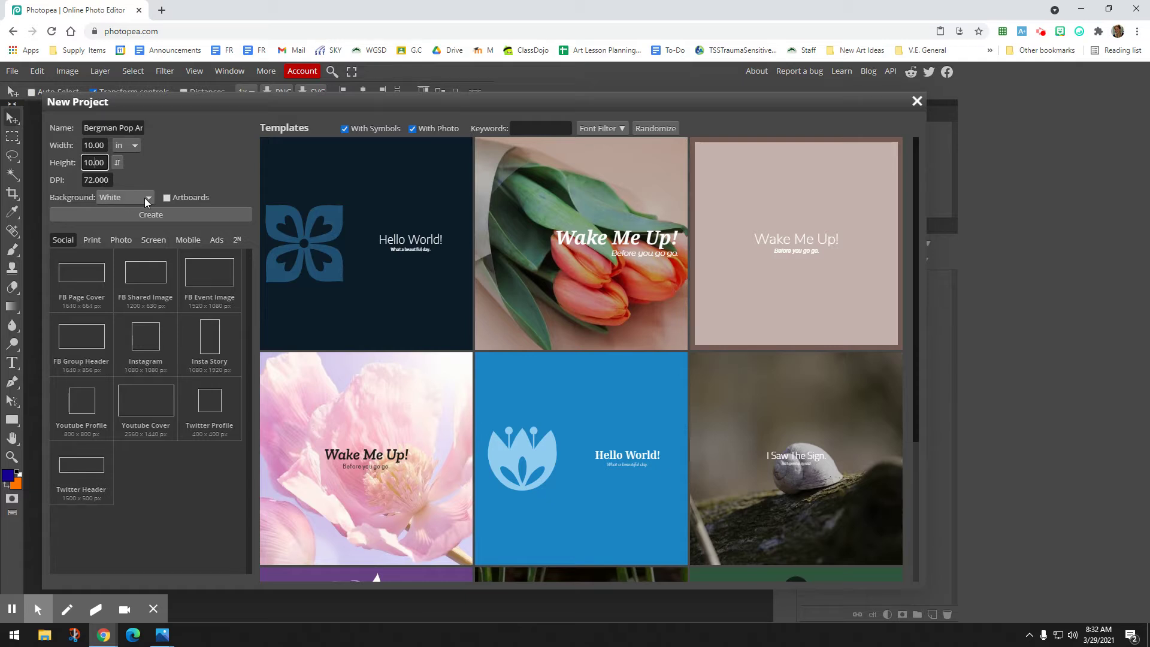
click(163, 217)
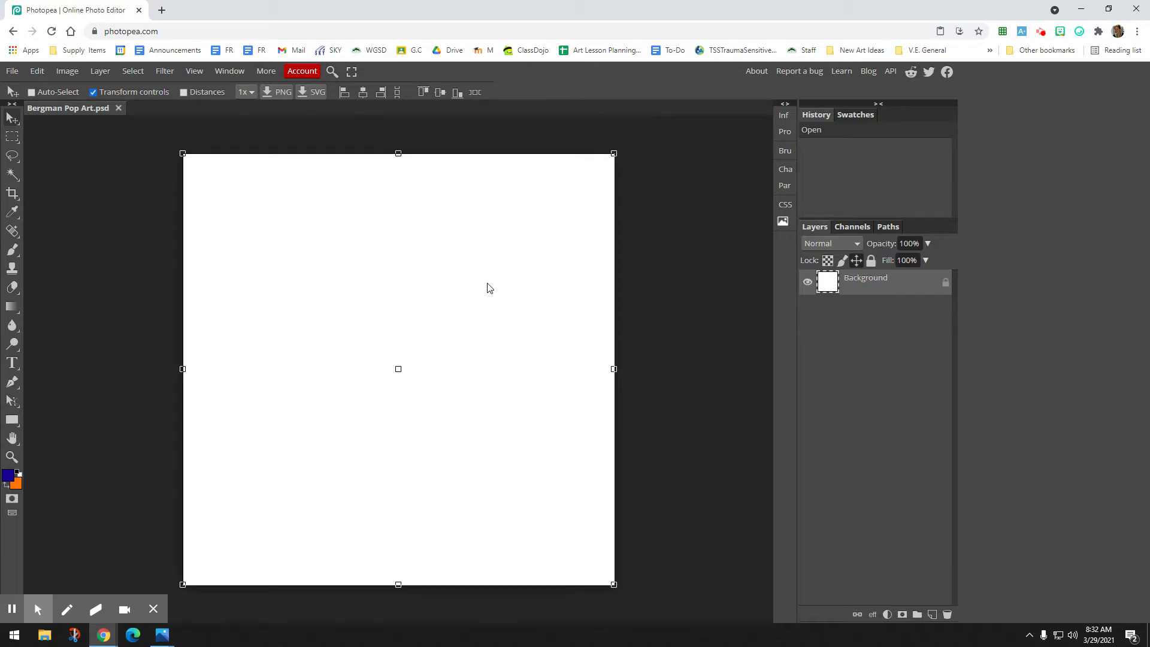
Place the image Scream3.jpg from the Downloads folder into the blank document.
click(15, 73)
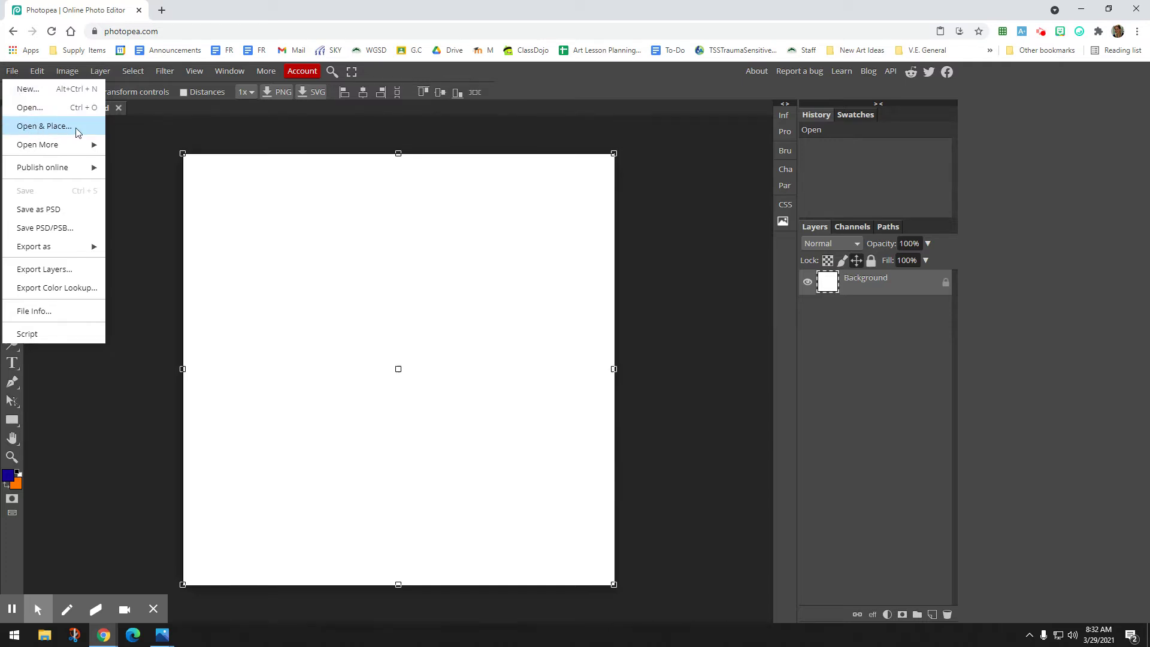
click(76, 126)
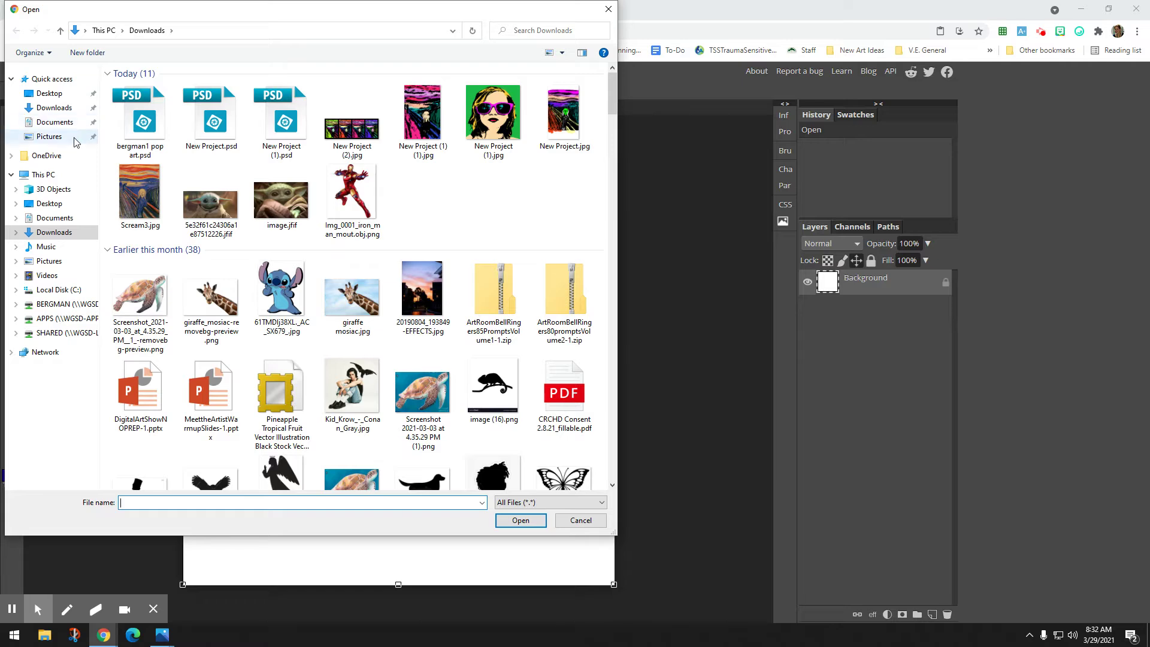
double_click(136, 207)
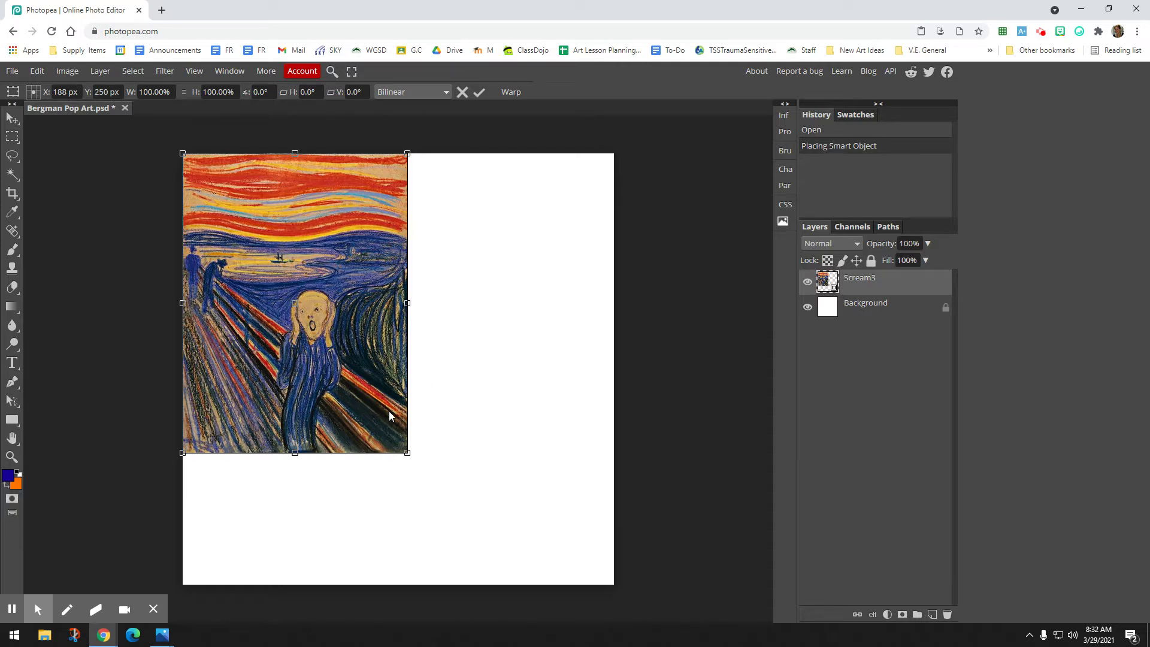
Use the Move tool to shift the placed Scream3 picture to about the middle of the canvas.
click(12, 120)
right_click(13, 119)
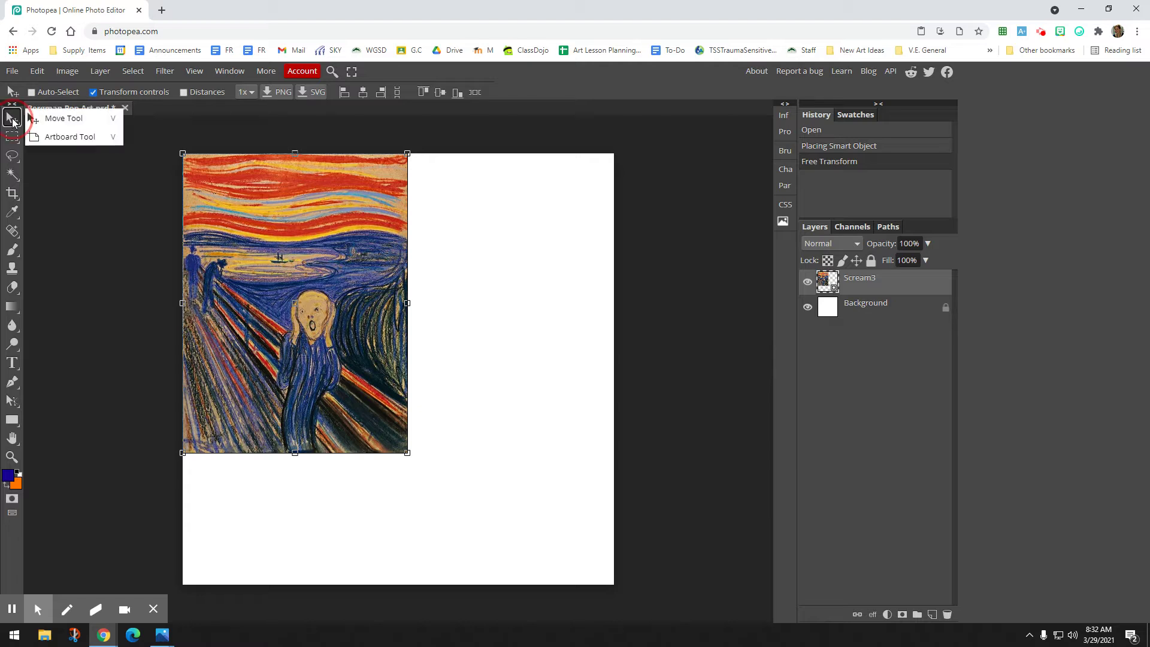
click(73, 119)
drag(293, 329, 443, 332)
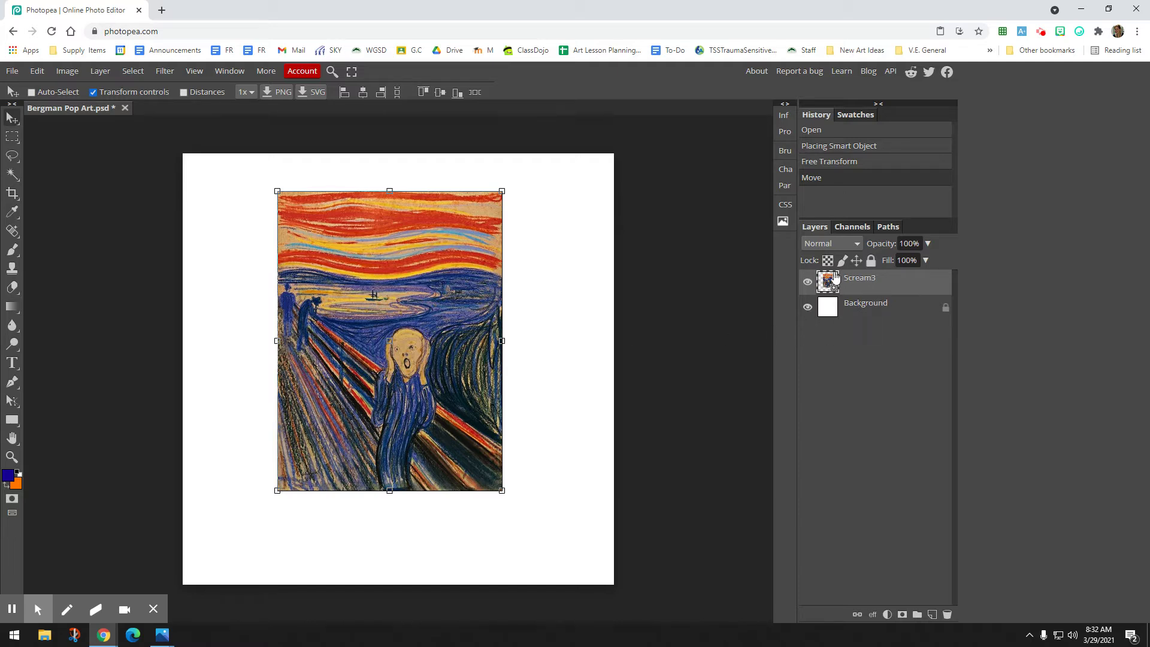
Examine the Background and Scream3 layers by selecting each in turn, ending with Scream3 selected.
click(871, 323)
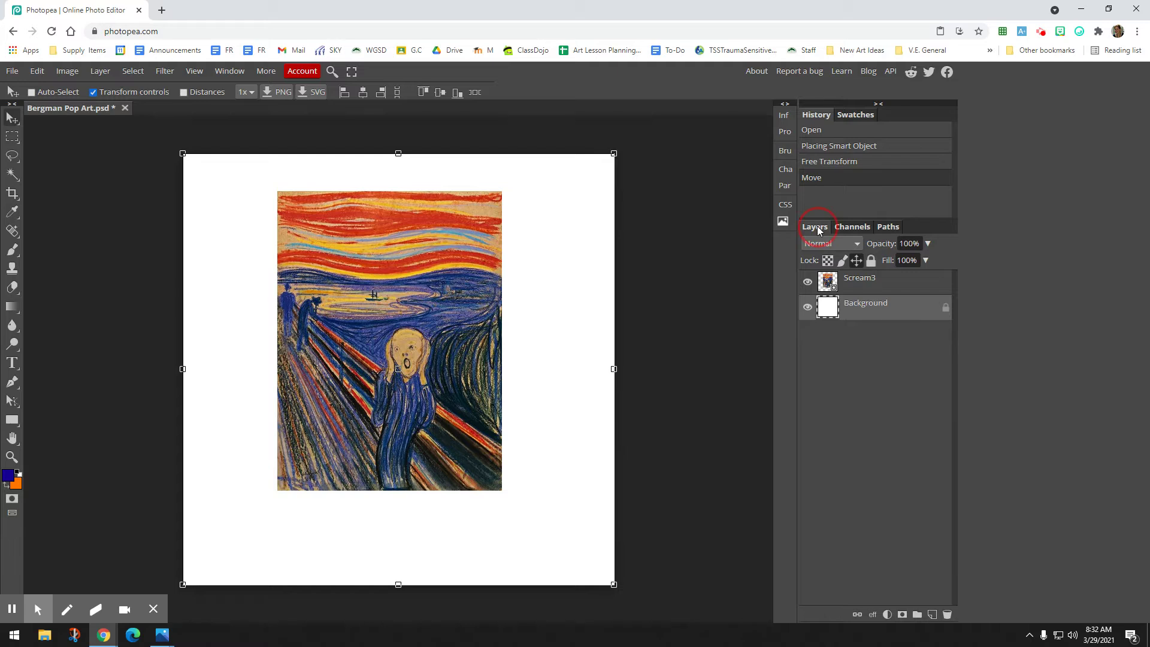
click(874, 296)
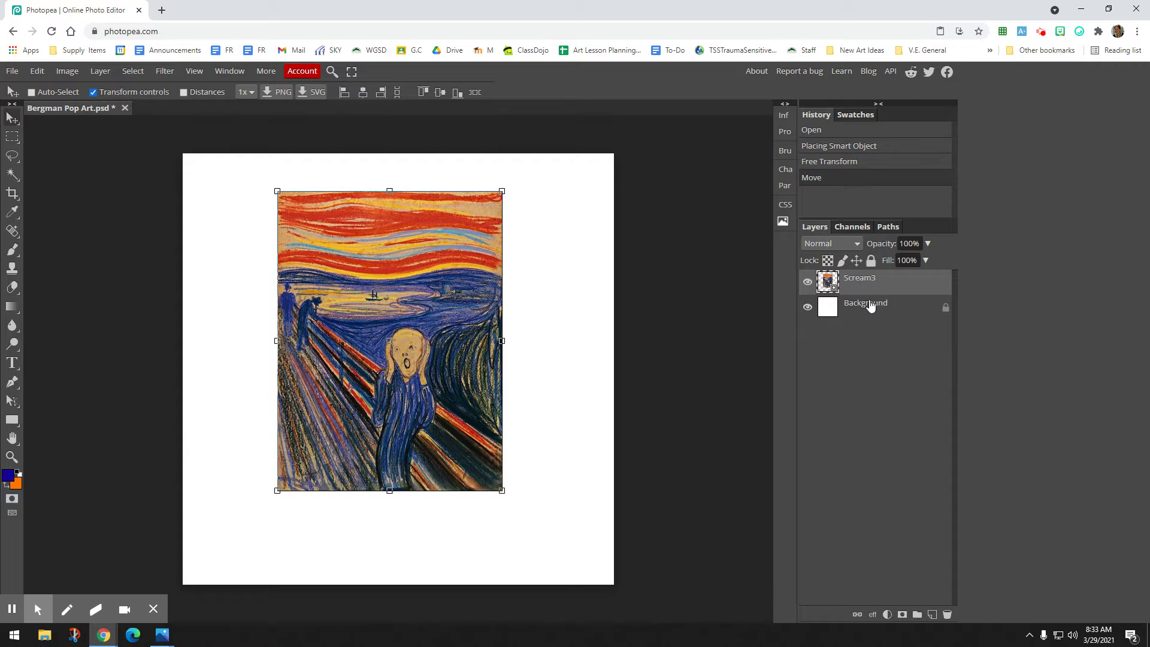
click(871, 305)
click(875, 284)
click(879, 310)
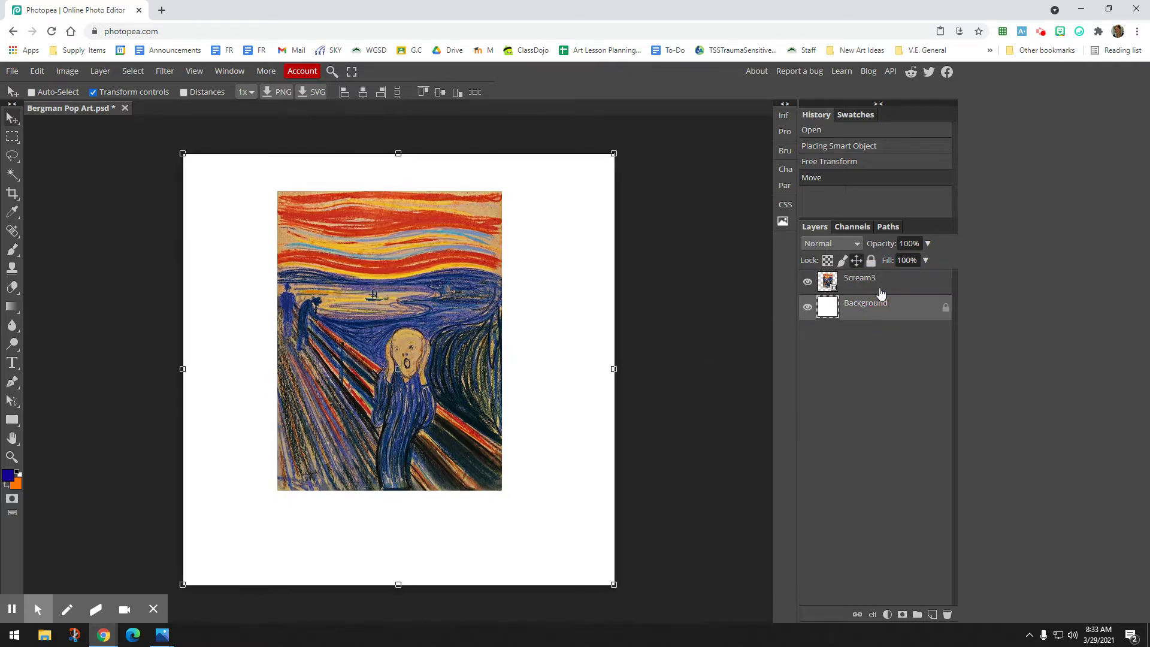
click(880, 286)
click(882, 306)
click(886, 288)
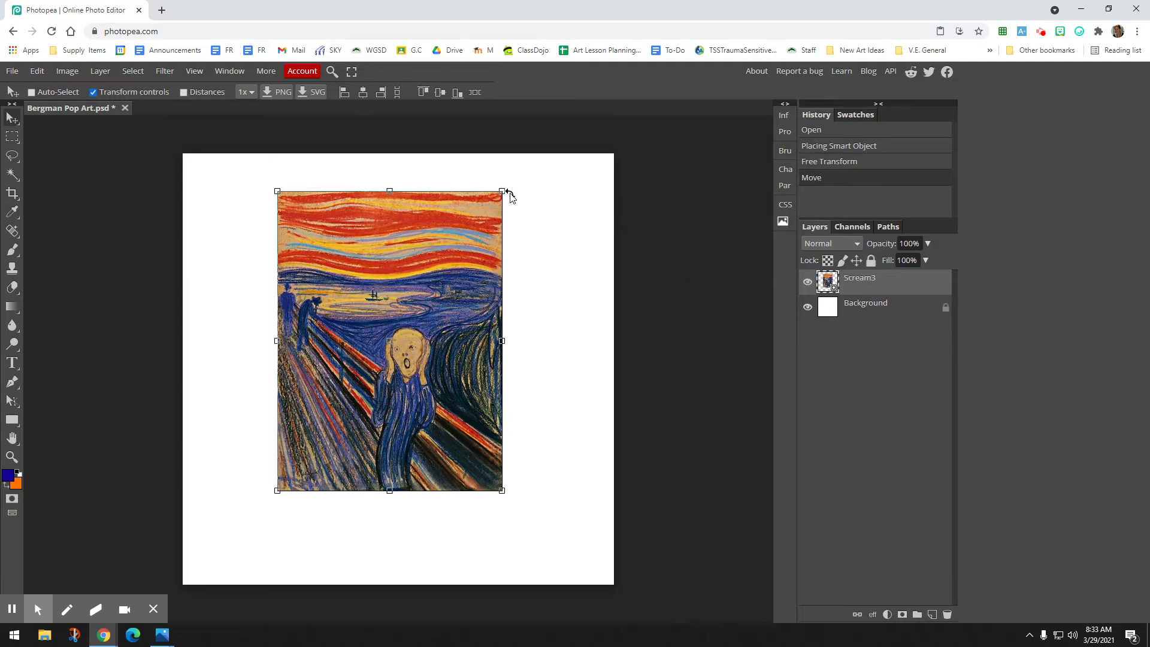
Align the Scream3 picture with the canvas's upper-left corner and scale it proportionally to about 144% so it fills the canvas height.
click(276, 192)
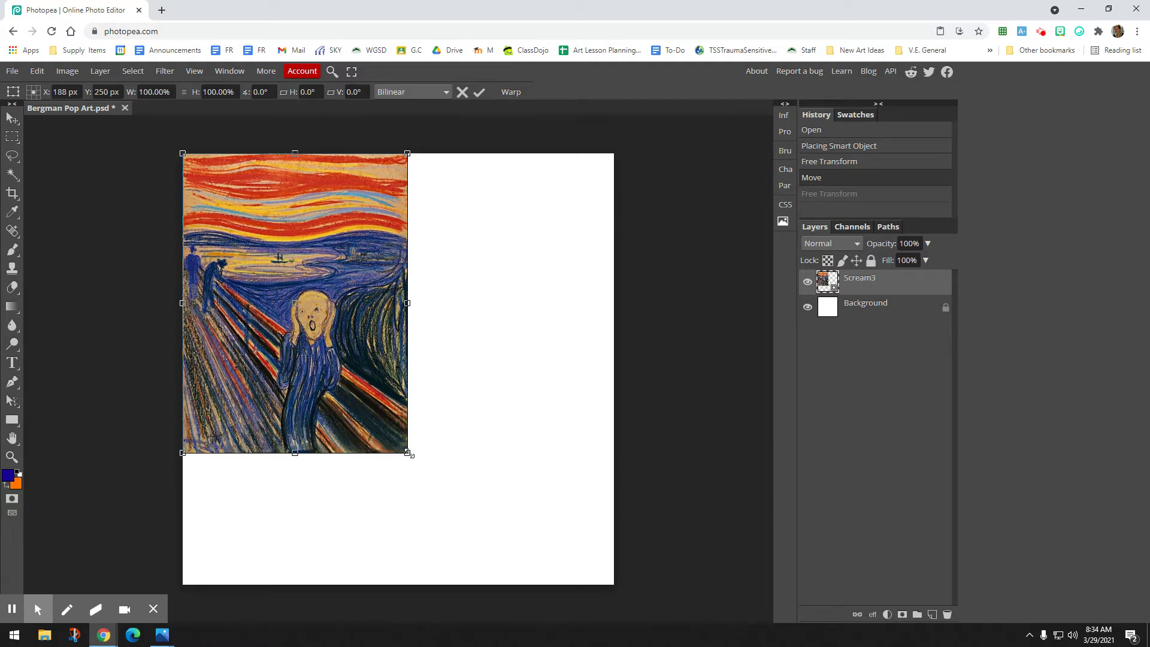
drag(408, 453, 506, 533)
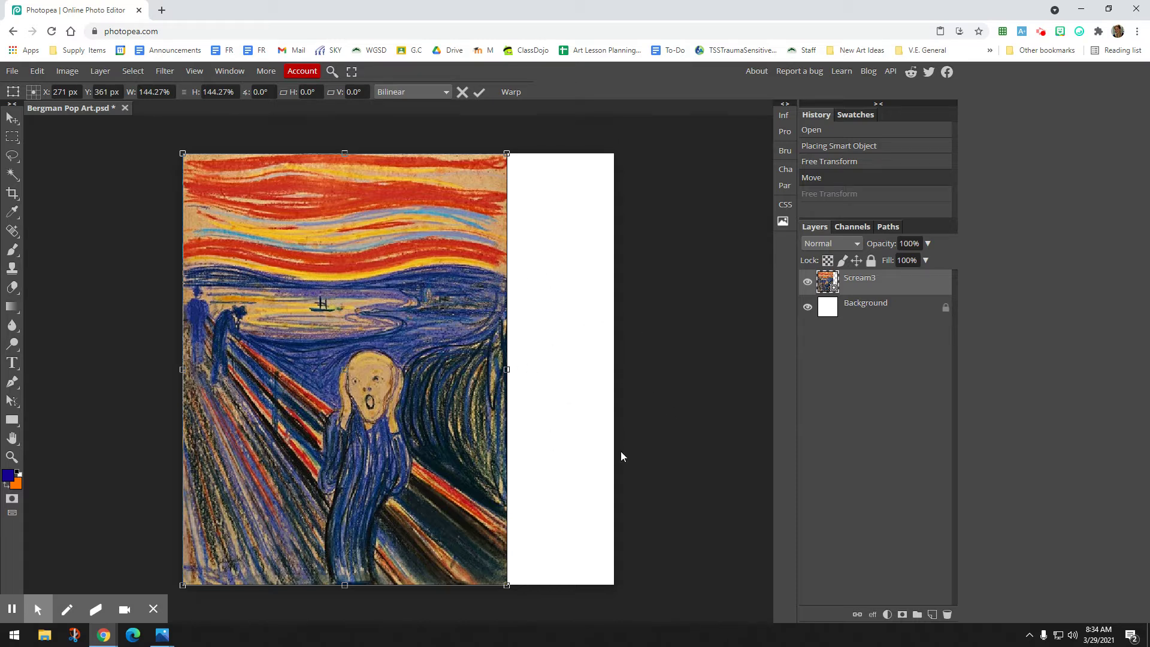
drag(506, 585, 507, 551)
click(876, 287)
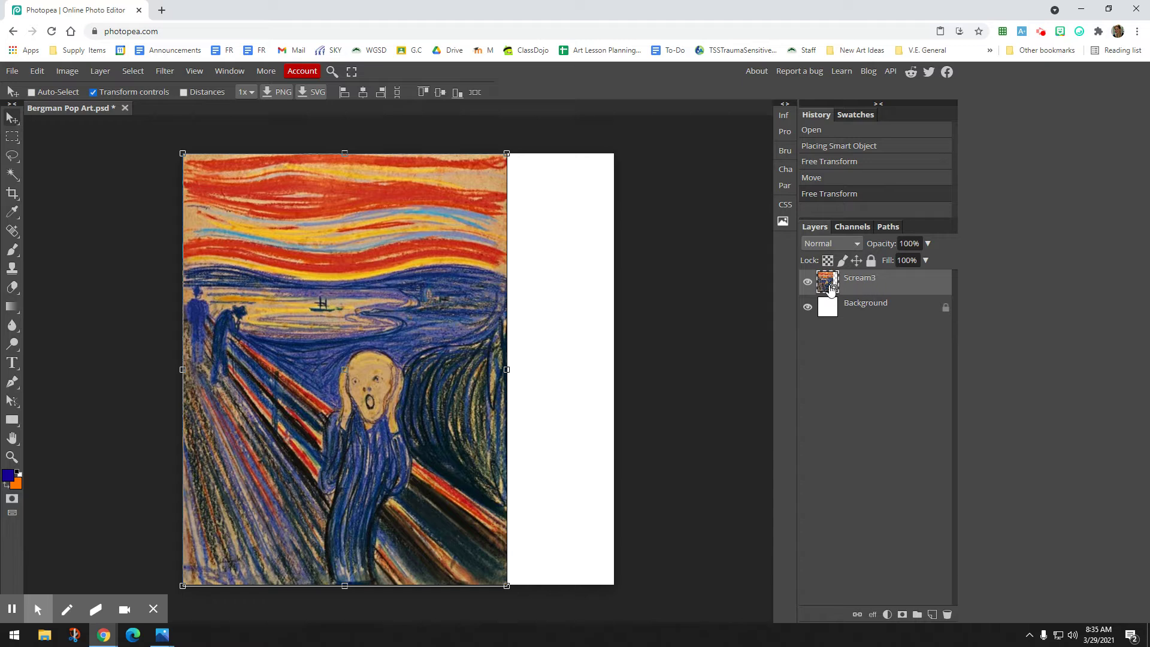
Rasterize the Scream3 smart object layer.
right_click(867, 285)
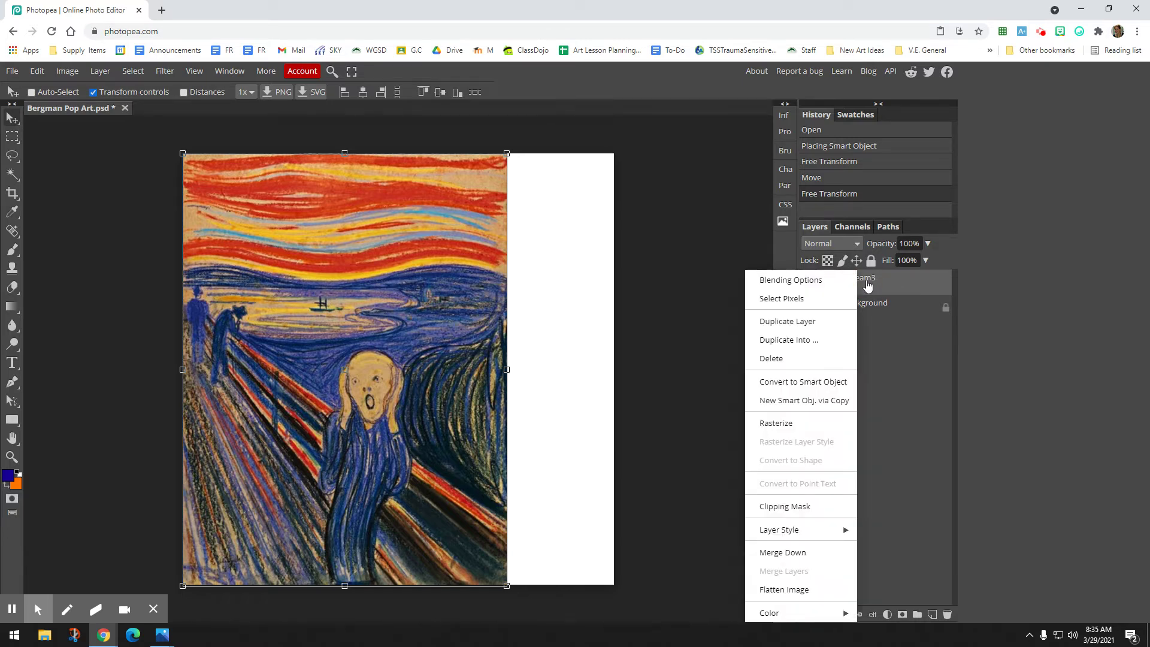
click(812, 431)
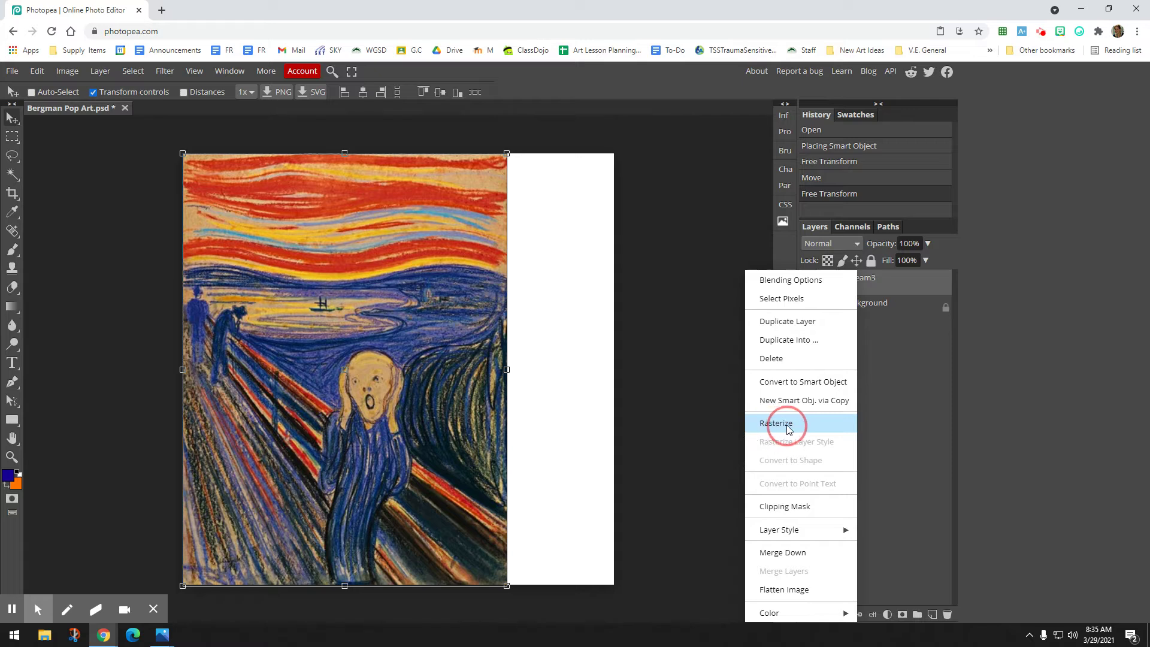
click(788, 428)
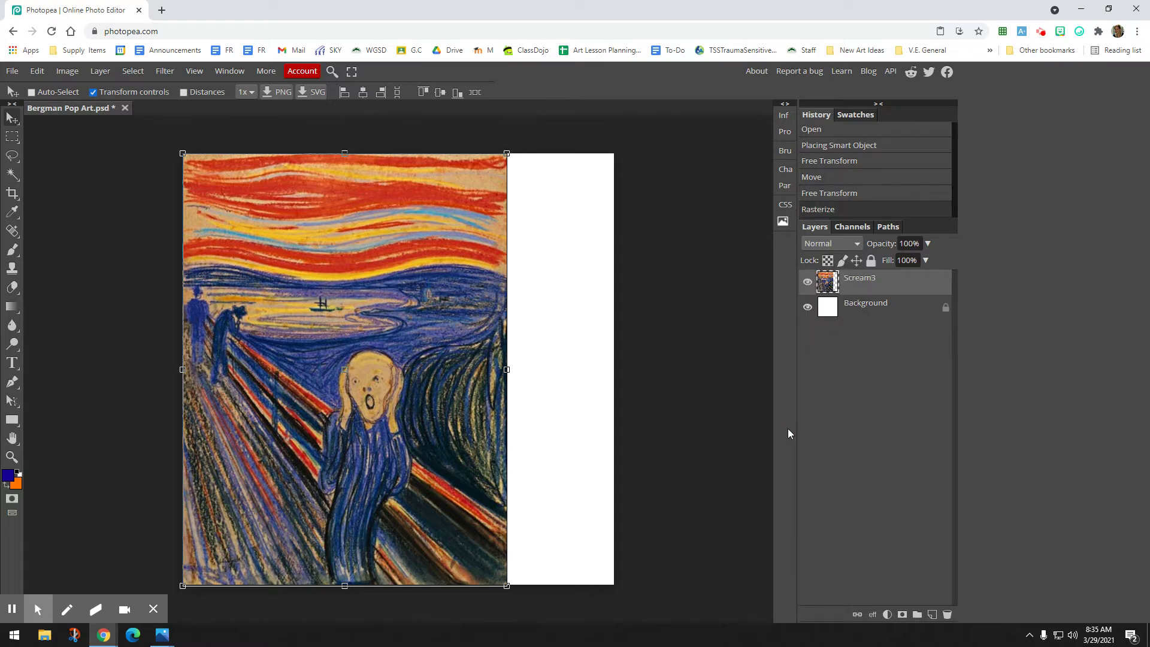
Convert the Scream3 layer back to a smart object and rasterize it again.
click(876, 287)
right_click(877, 286)
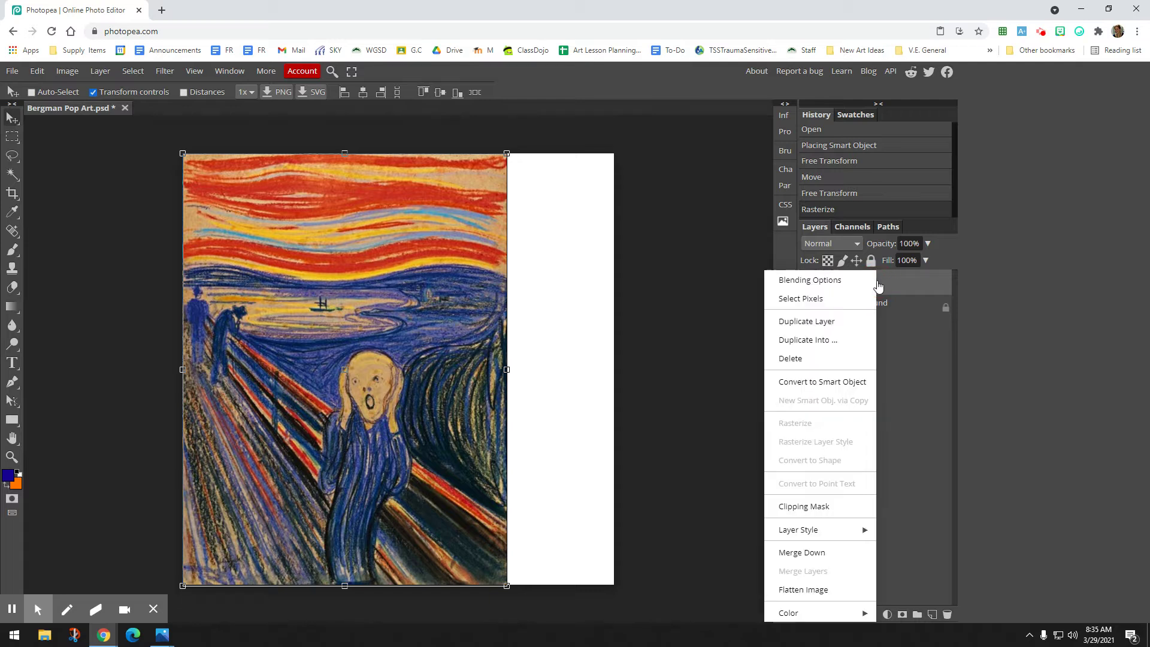
click(802, 426)
click(790, 429)
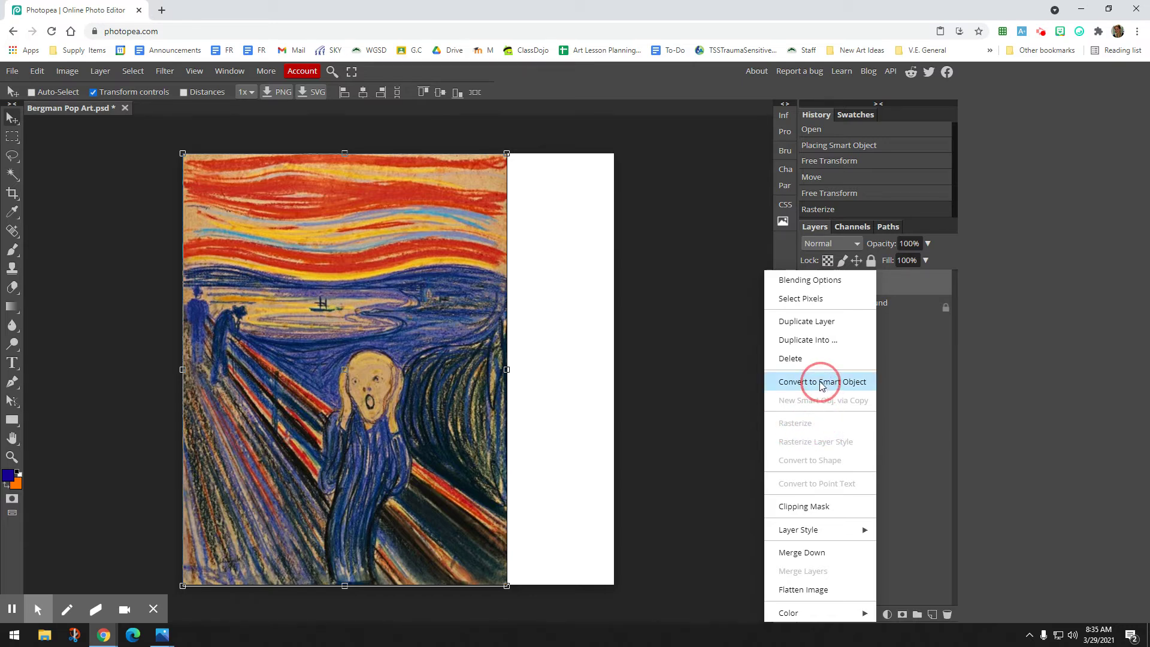
click(858, 387)
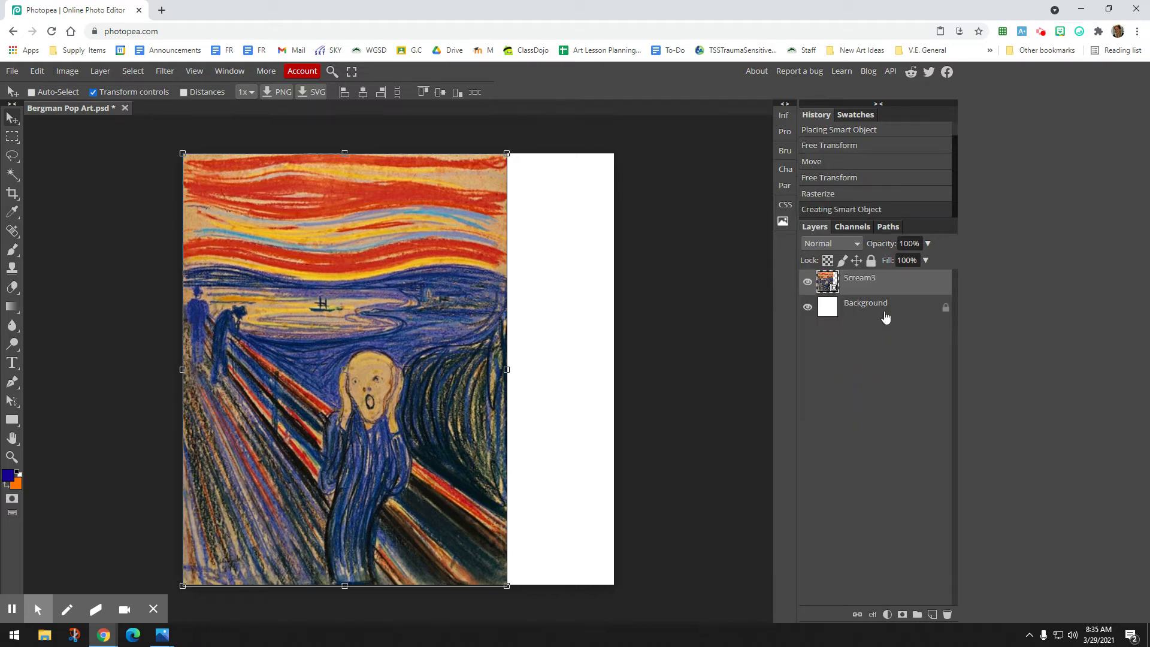
right_click(881, 284)
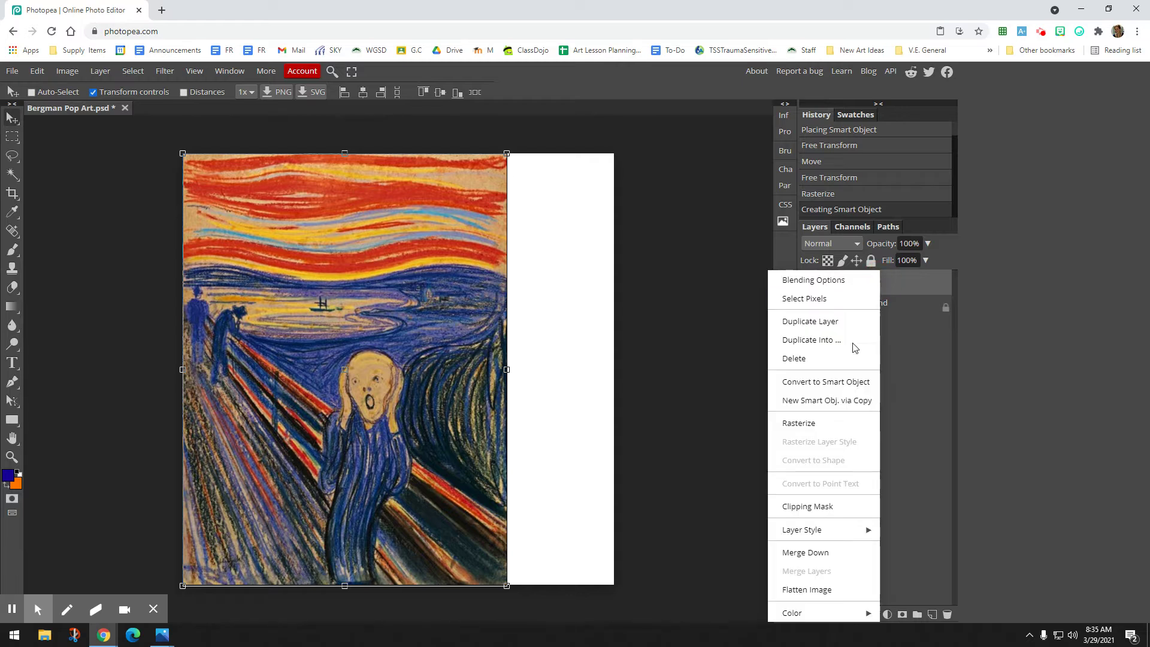
click(827, 425)
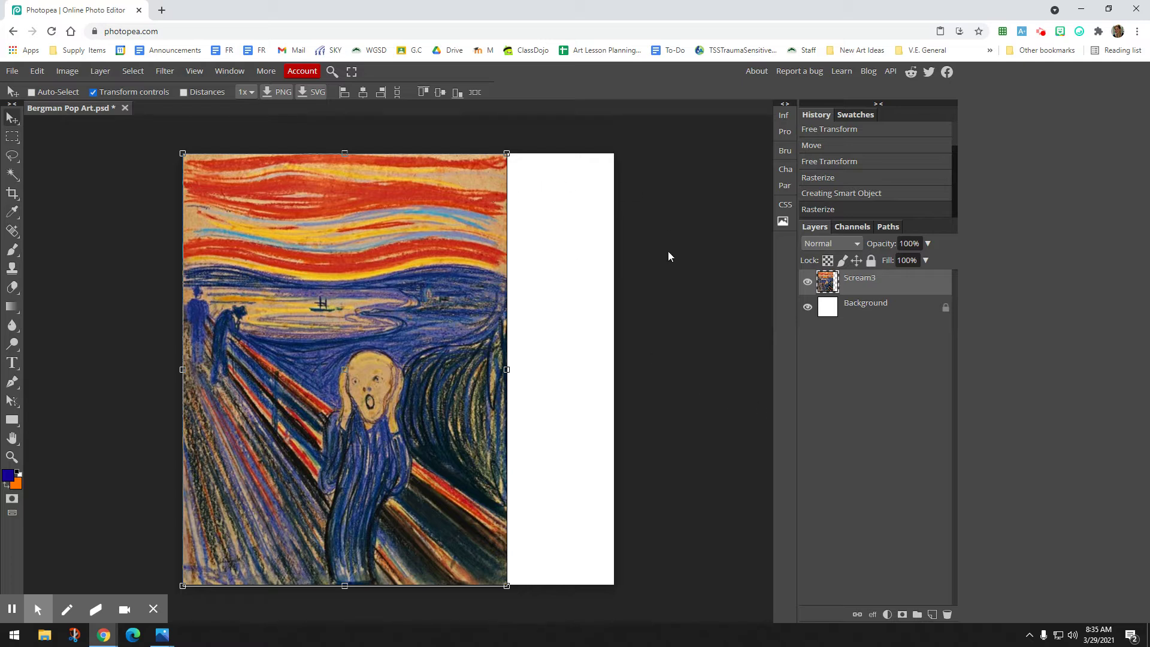
Add a Threshold adjustment layer above Scream3 and set its threshold to 96.
click(100, 72)
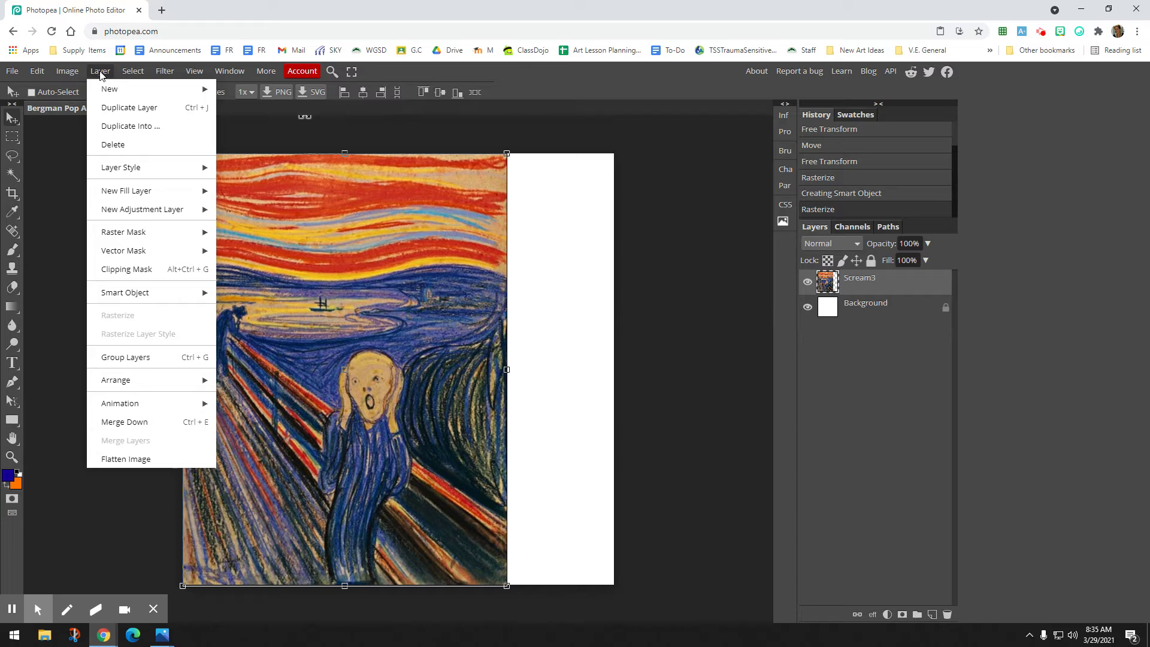
click(101, 73)
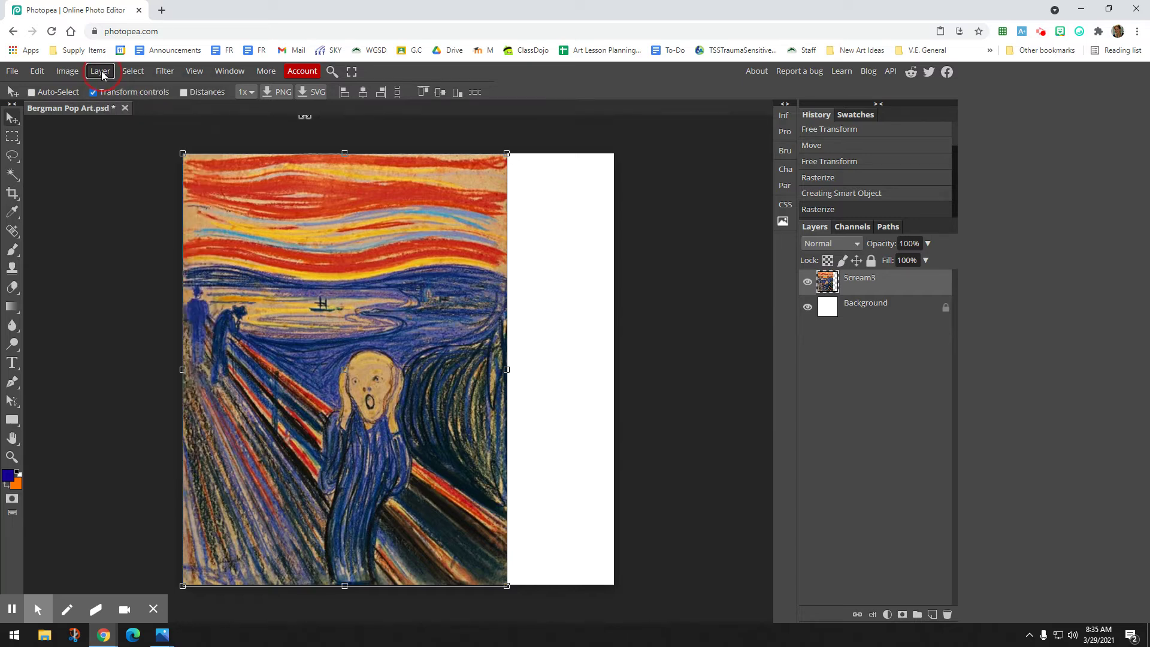
click(102, 73)
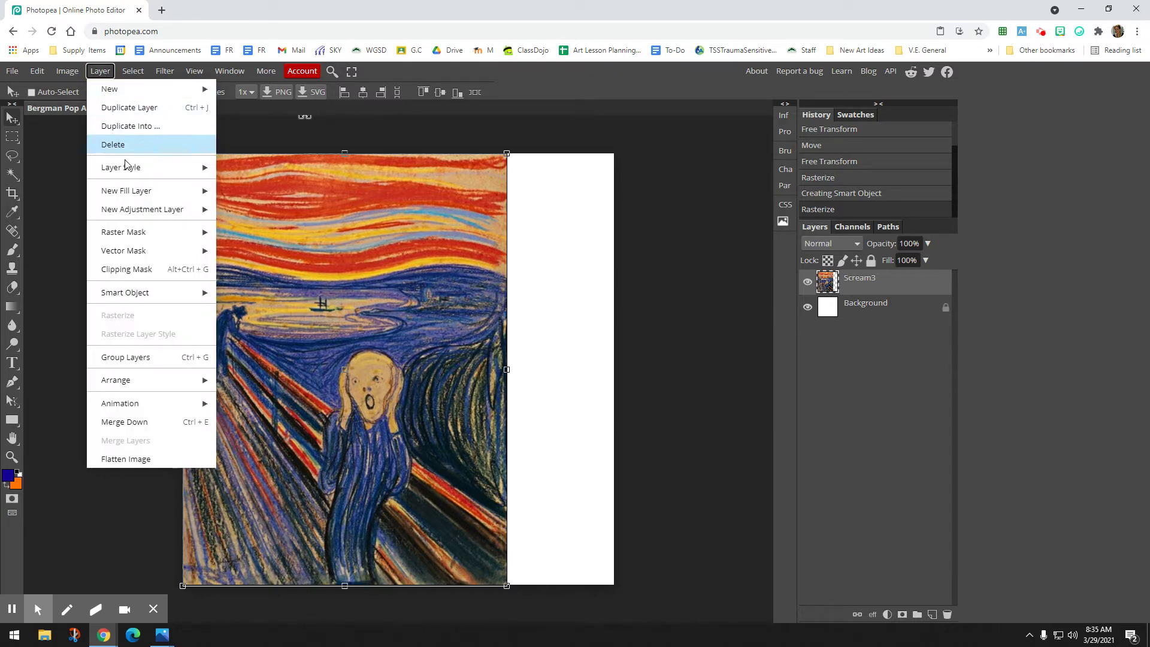
mouse_move(152, 221)
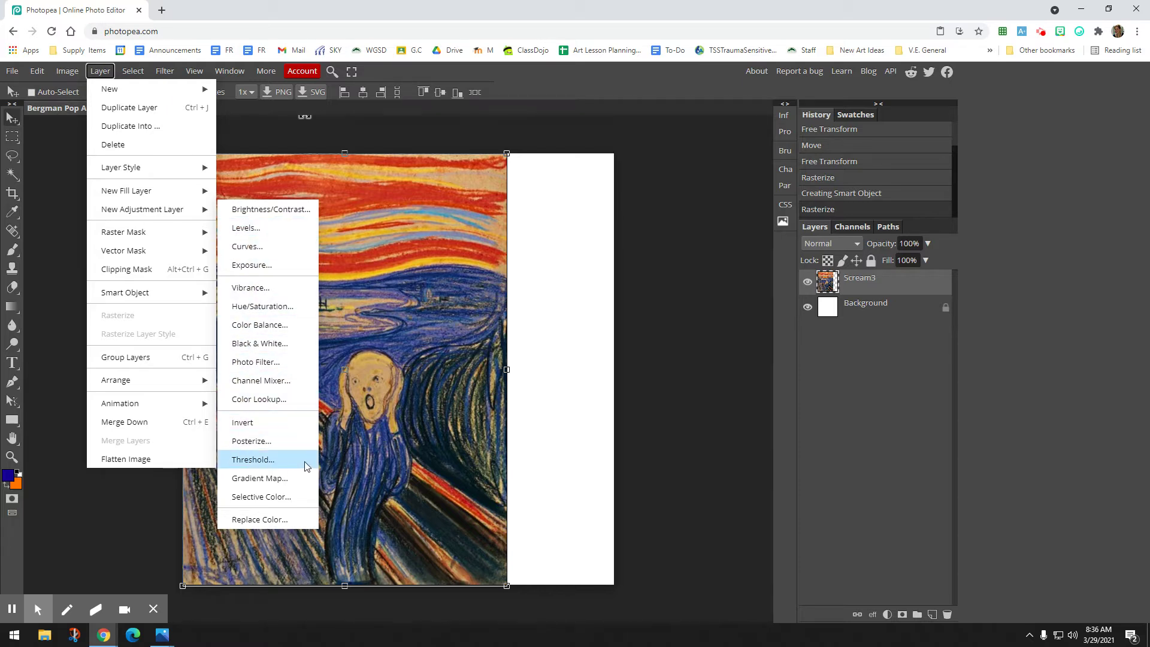
click(253, 459)
drag(653, 193, 660, 193)
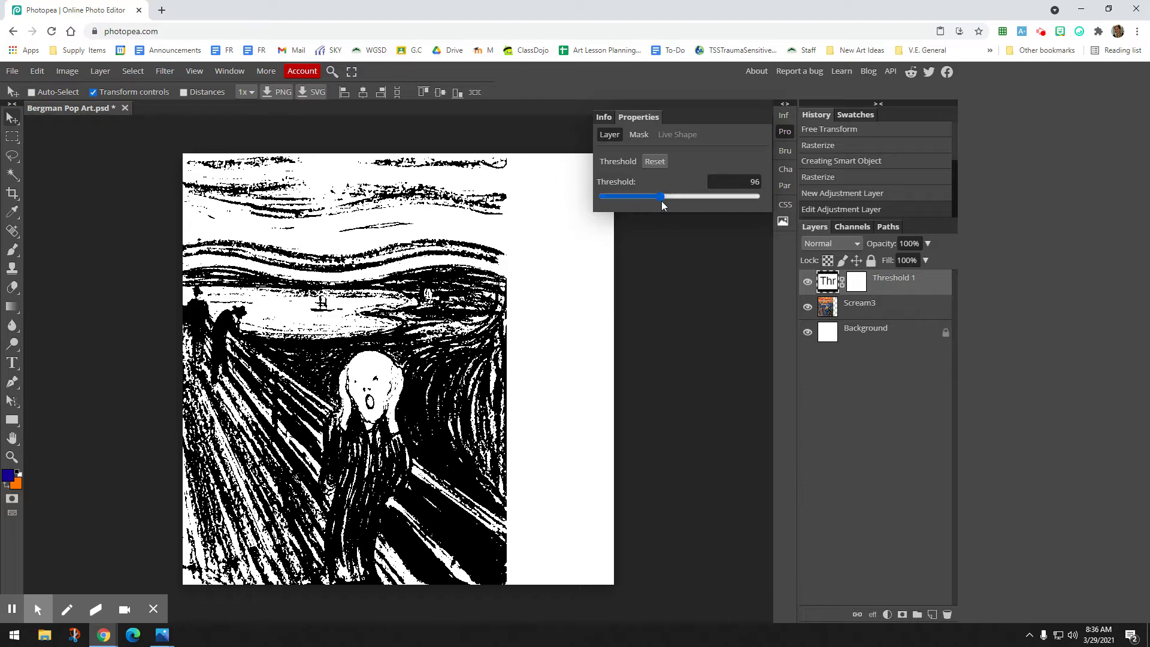
Lower the Threshold 1 adjustment's threshold to 86 and close its properties.
mouse_move(663, 196)
mouse_down()
mouse_move(688, 193)
mouse_move(660, 193)
mouse_up()
click(657, 195)
drag(656, 193, 654, 193)
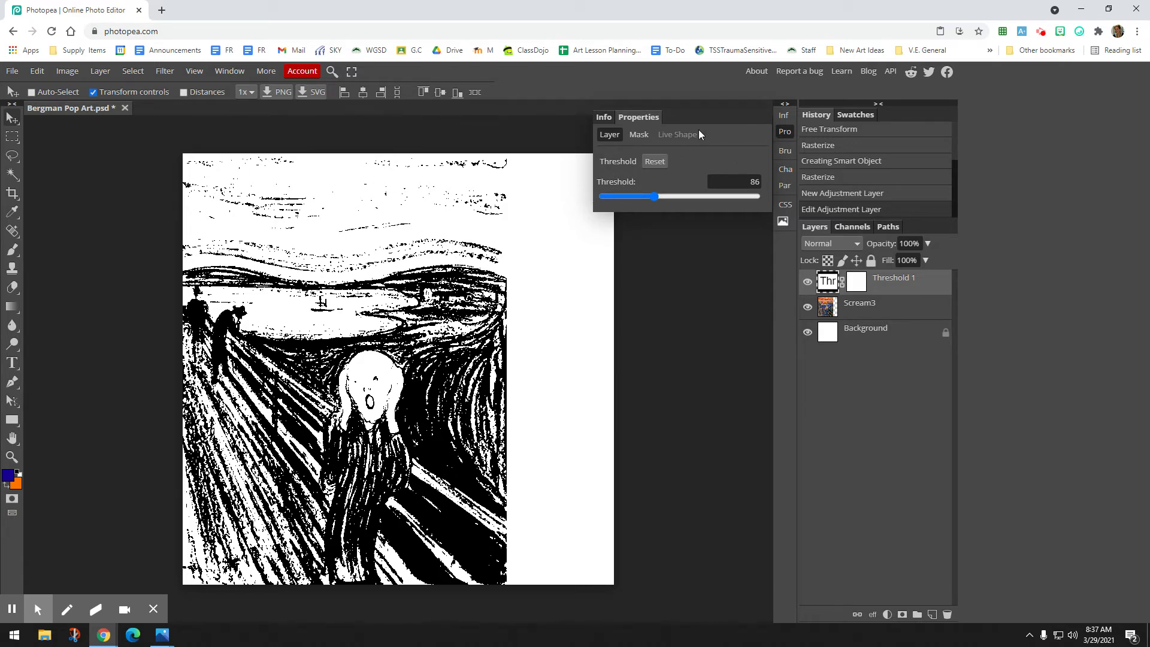
click(784, 132)
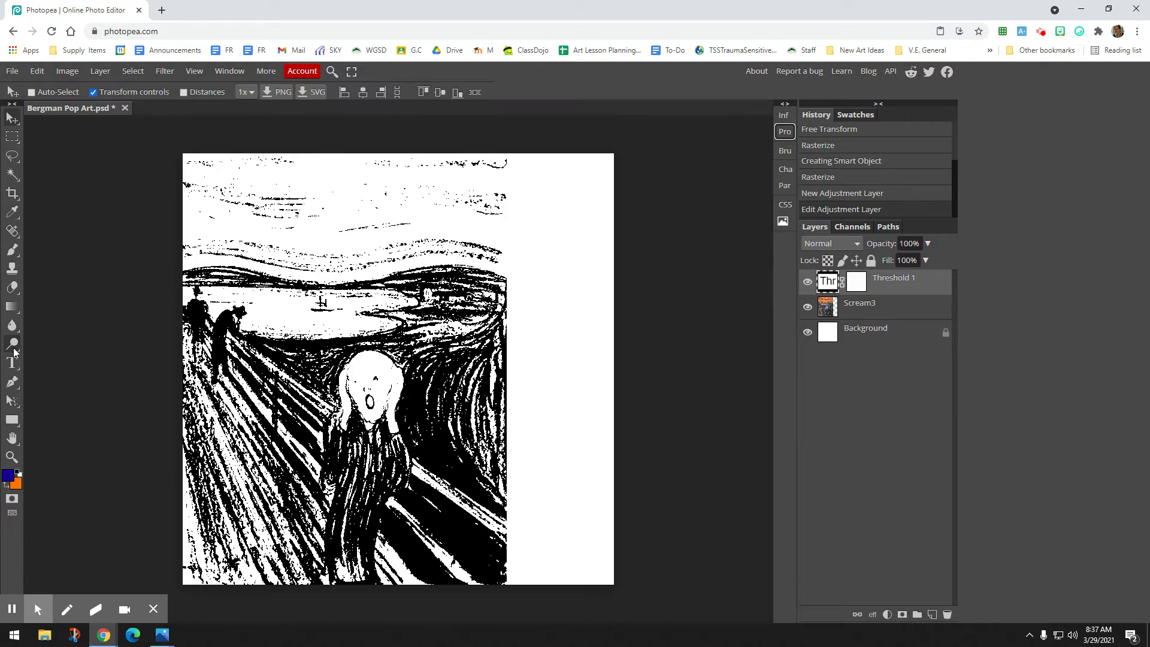
Switch to the Burn tool and set its brush to 141 px with 60% hardness.
right_click(15, 350)
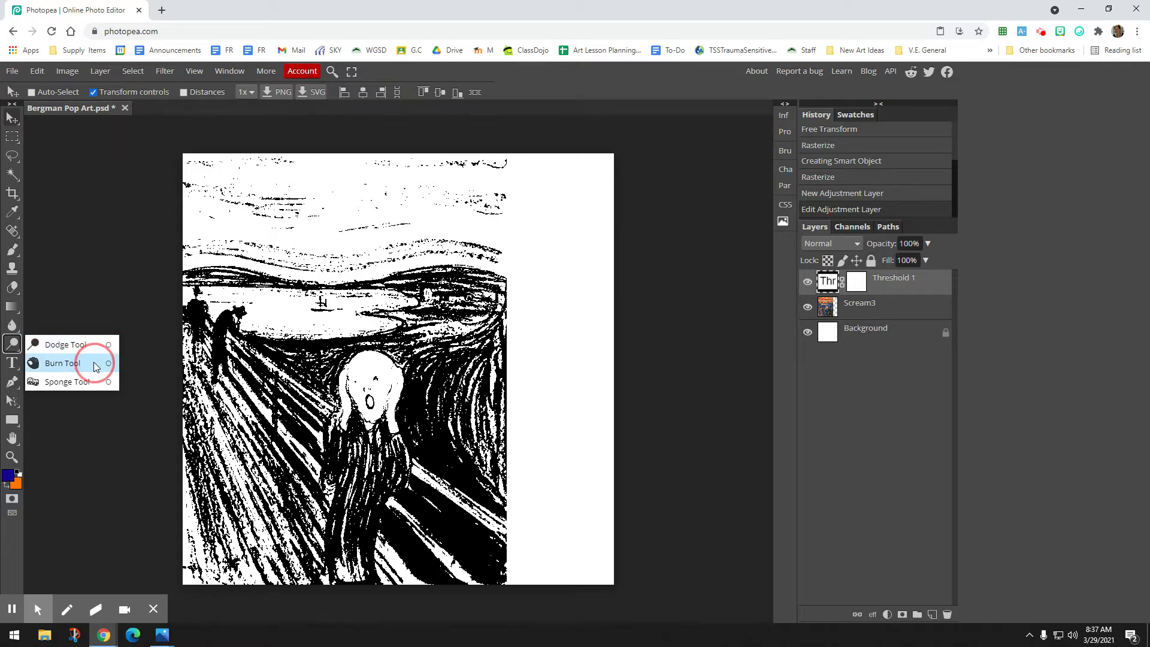
click(63, 363)
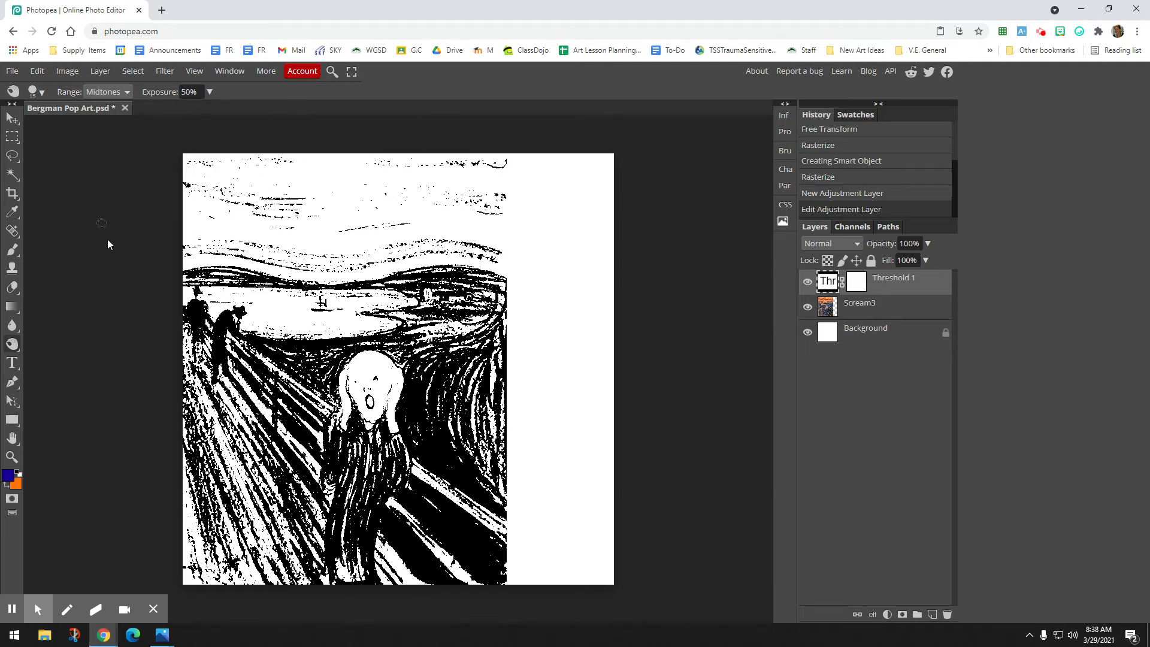
click(42, 94)
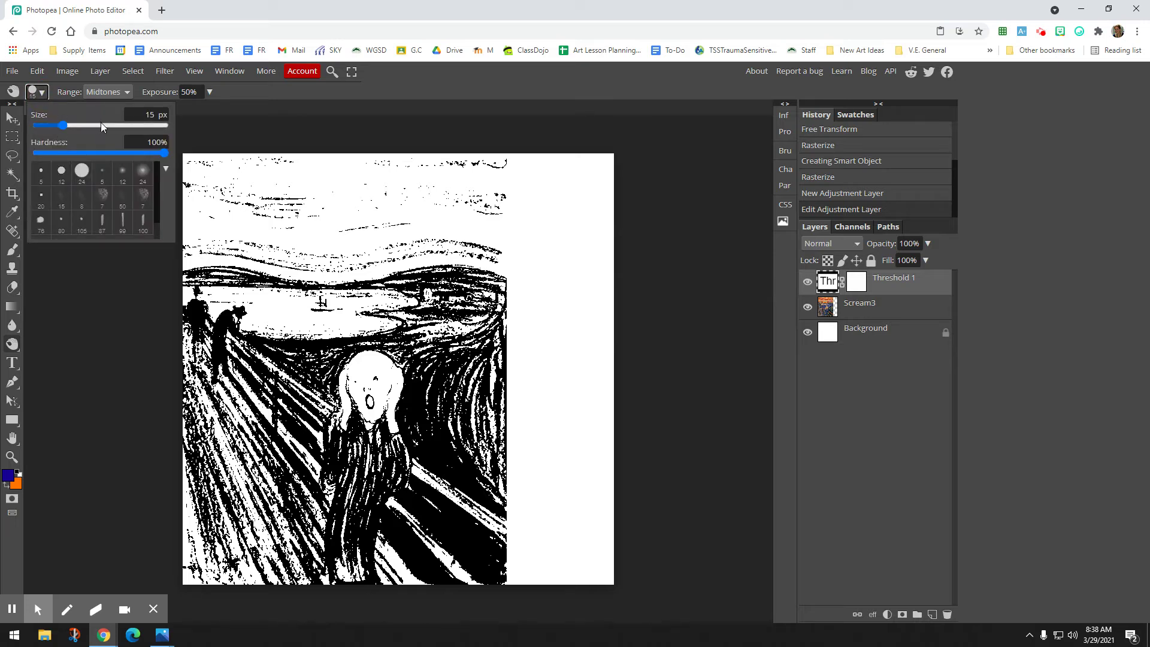
drag(66, 125, 108, 125)
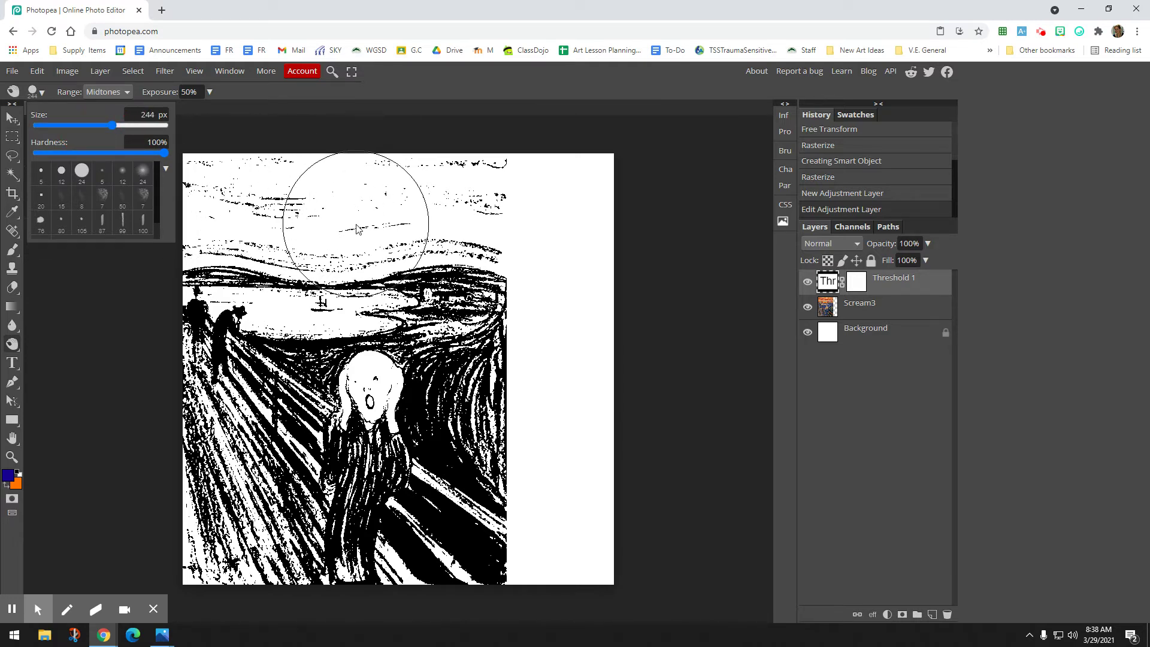
drag(112, 125, 98, 124)
mouse_move(165, 154)
mouse_down()
mouse_move(88, 152)
mouse_move(167, 152)
mouse_up()
drag(164, 153, 95, 156)
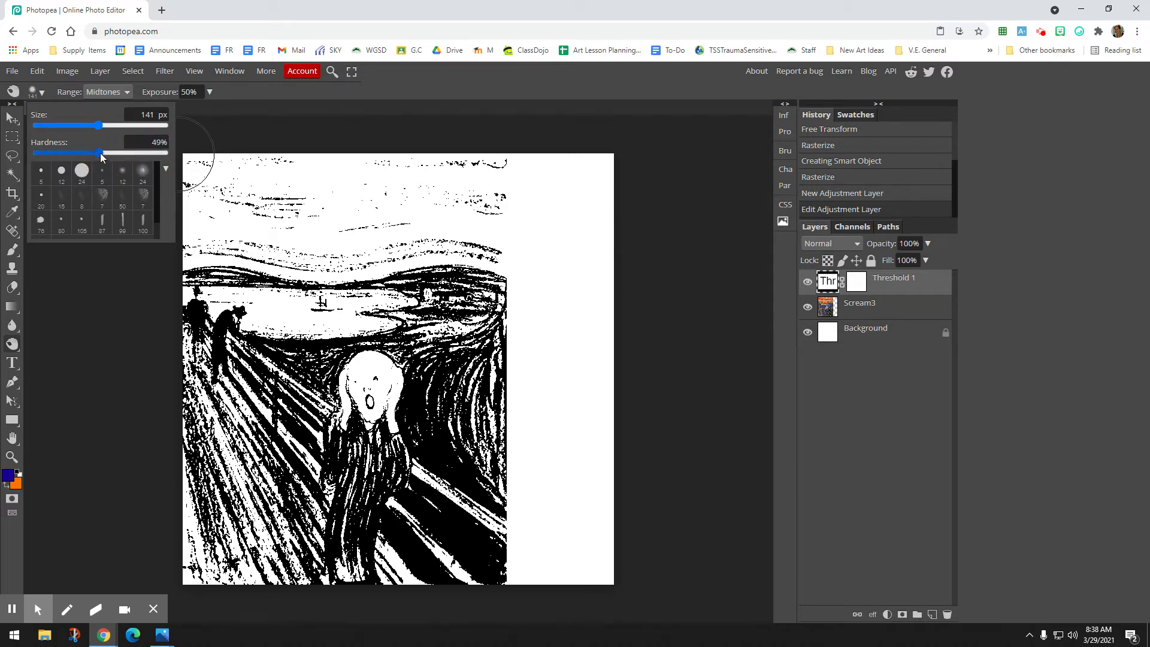
mouse_move(99, 153)
mouse_down()
mouse_move(126, 156)
mouse_move(114, 152)
mouse_up()
mouse_move(232, 146)
mouse_down()
mouse_move(234, 207)
mouse_move(207, 220)
mouse_move(204, 178)
mouse_up()
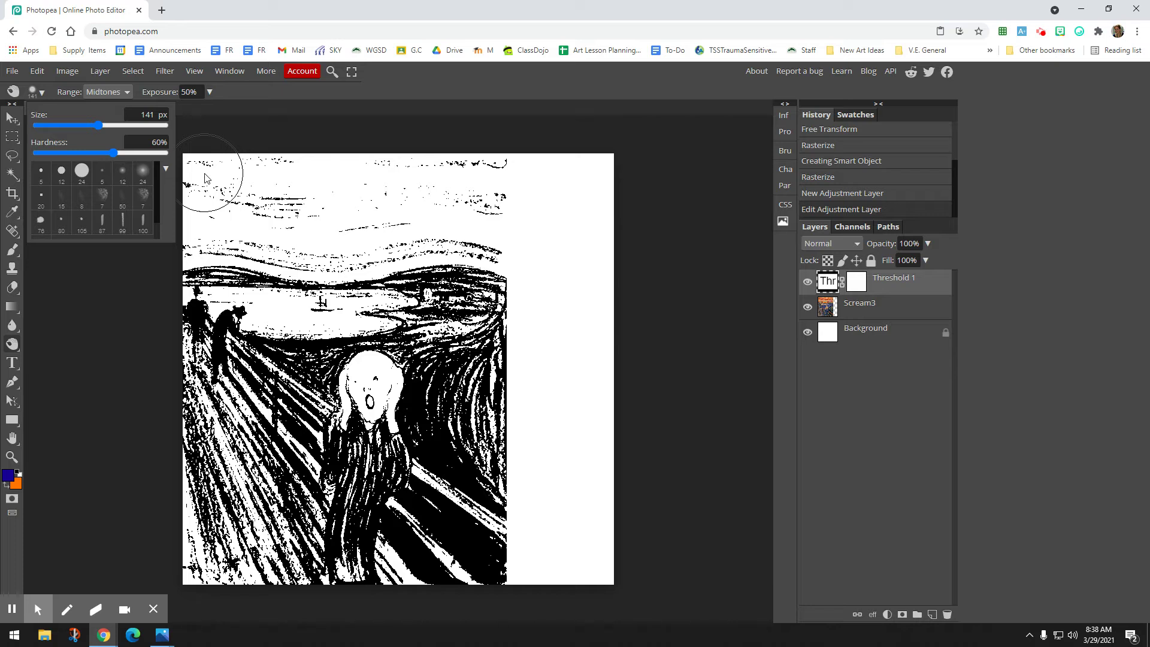
Try to burn the upper sky with the Threshold 1 layer selected.
click(205, 175)
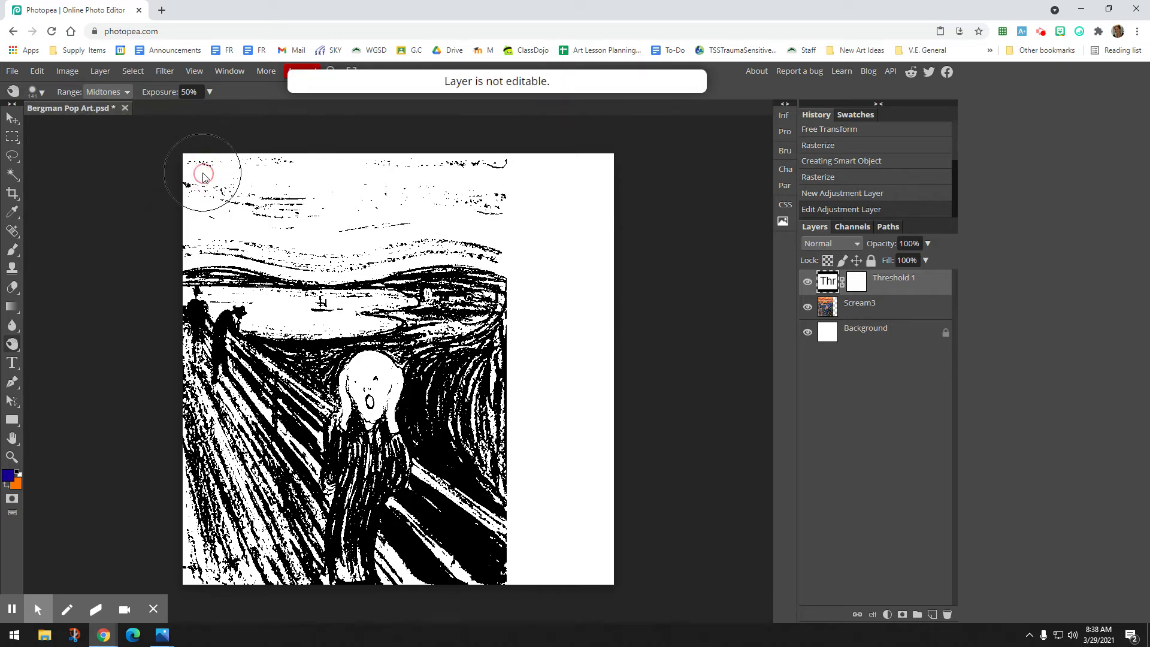
right_click(12, 343)
click(52, 368)
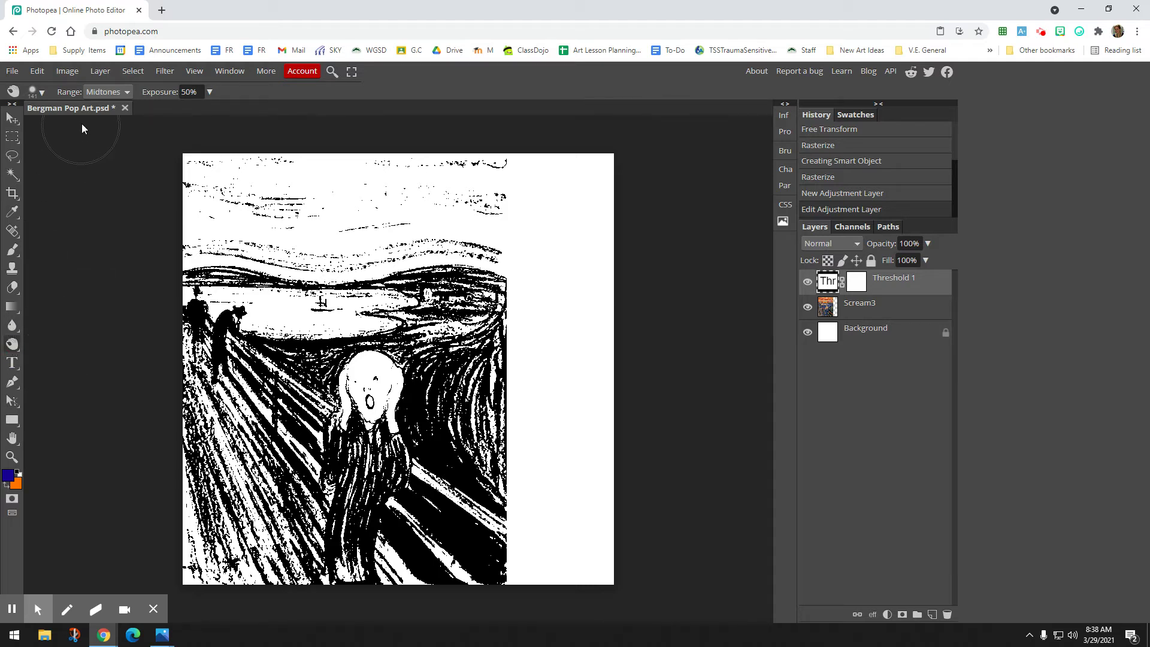
click(41, 93)
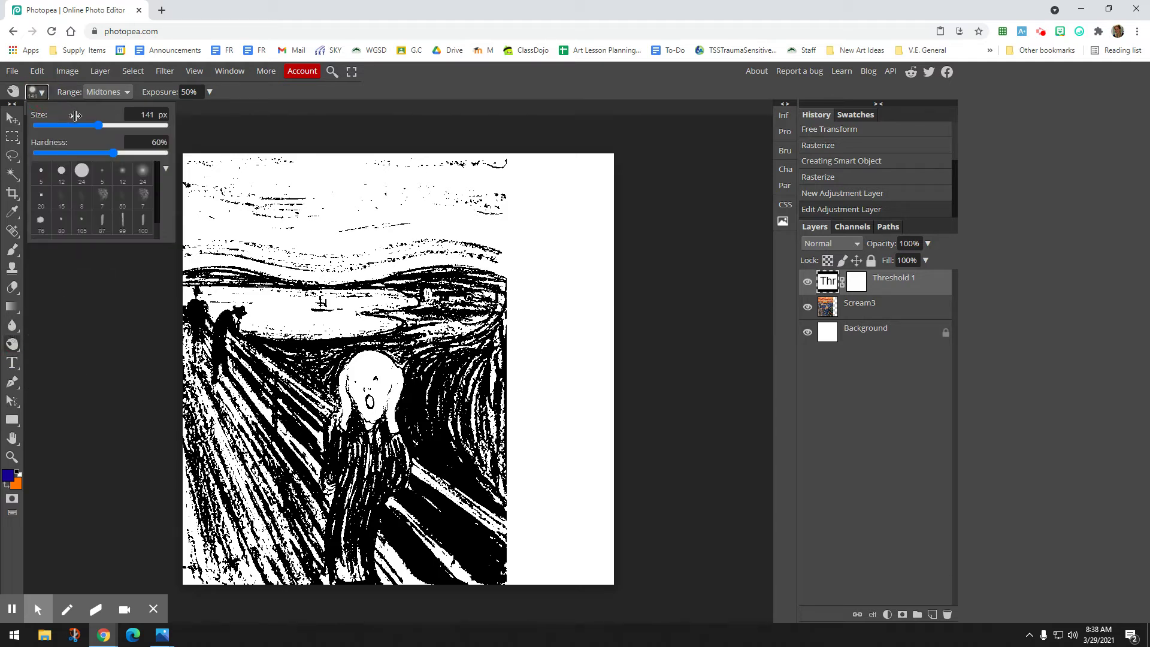
click(252, 198)
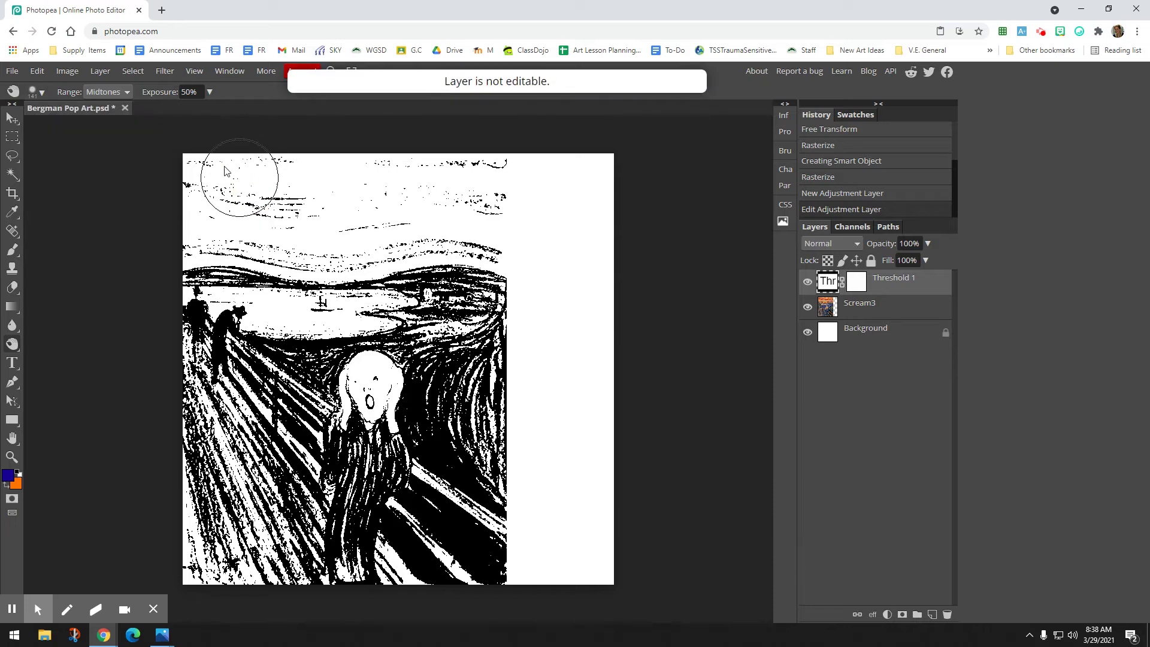
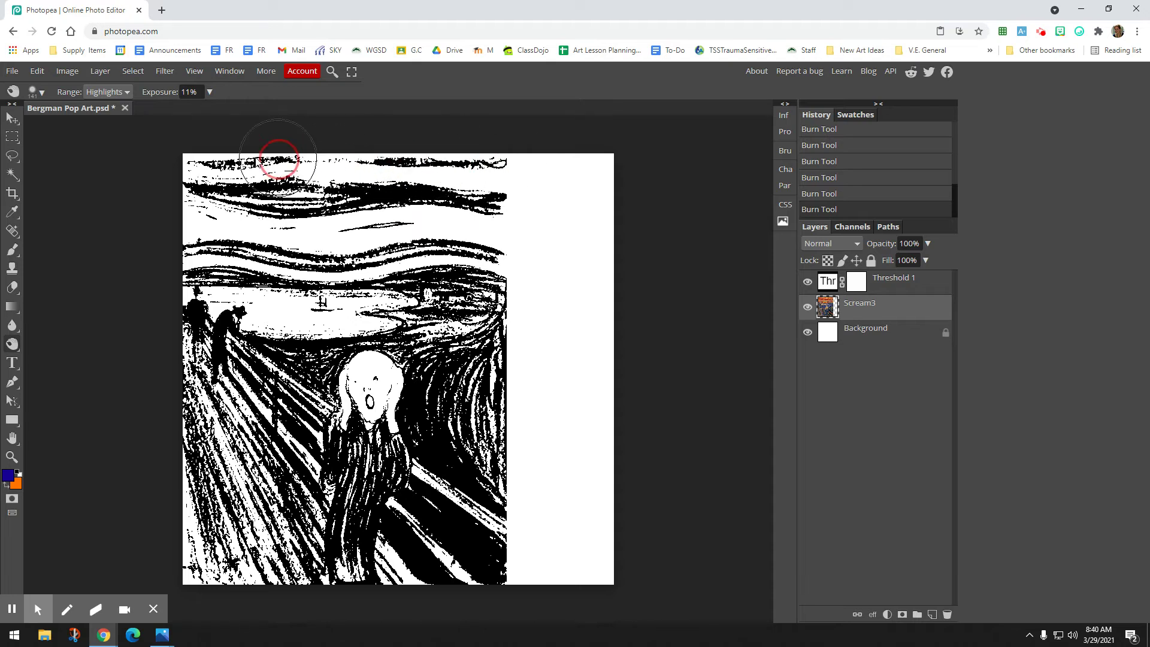
Burn the Scream3 layer's lake area in the Highlights range and the area around the two distant figures in the Shadows range.
mouse_move(281, 303)
mouse_down()
mouse_move(323, 323)
mouse_move(243, 313)
mouse_up()
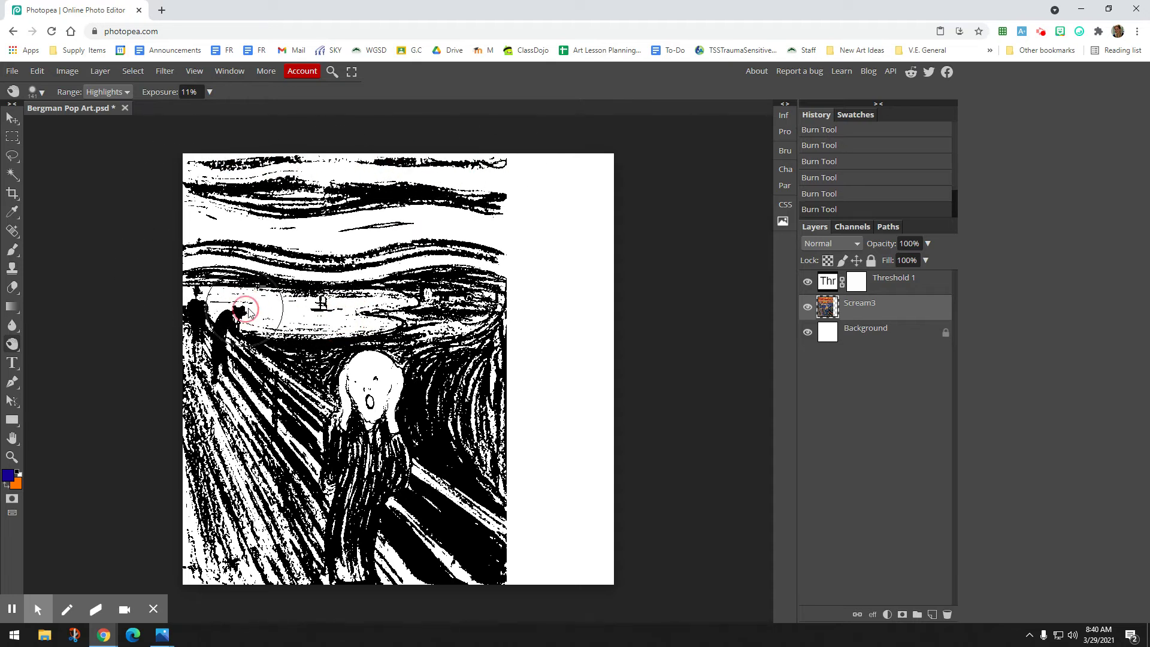
click(114, 92)
click(102, 101)
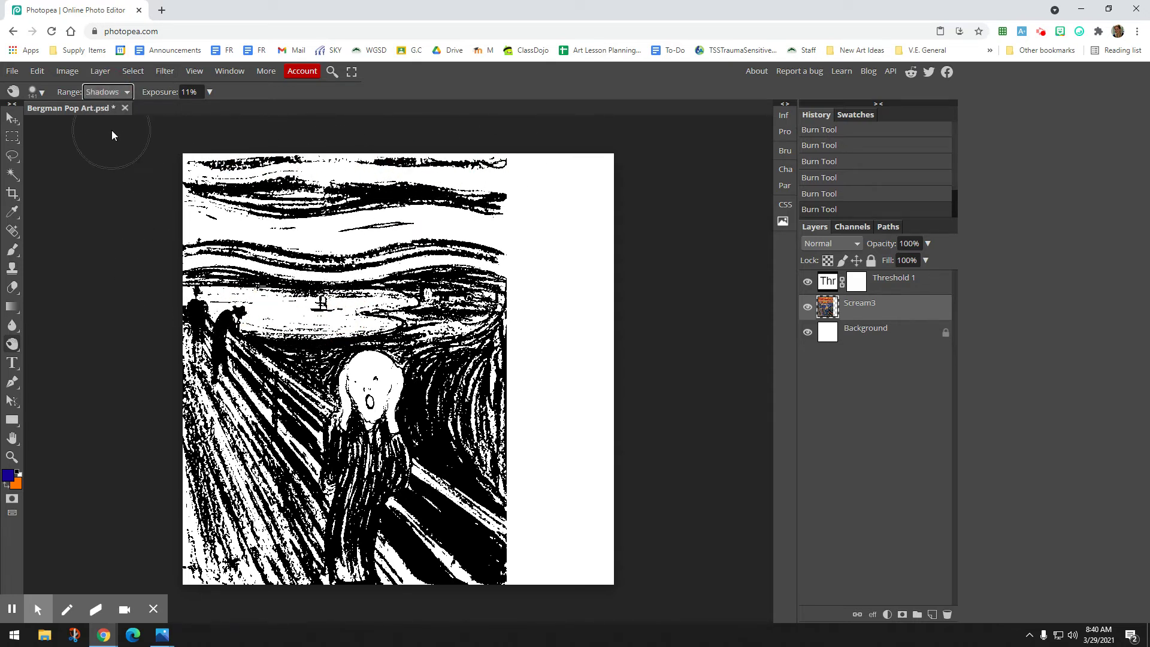
mouse_move(251, 335)
mouse_down()
mouse_move(383, 314)
mouse_move(180, 294)
mouse_move(545, 313)
mouse_move(208, 311)
mouse_up()
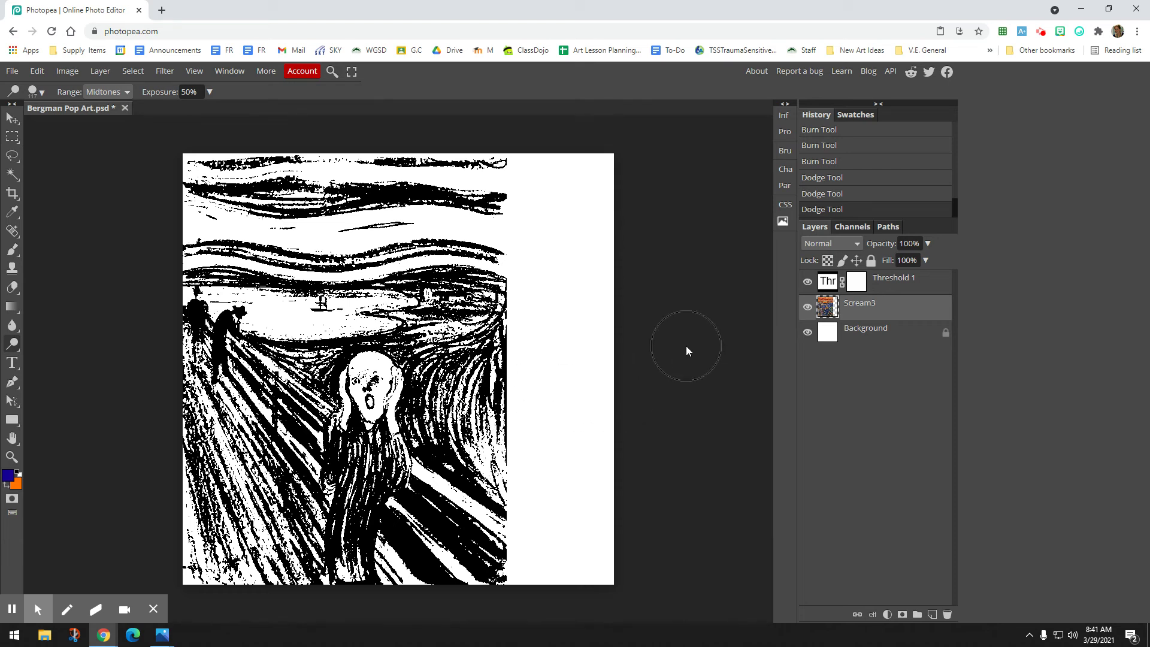
Make the Threshold 1 layer a clipping mask on the Scream3 layer.
click(907, 288)
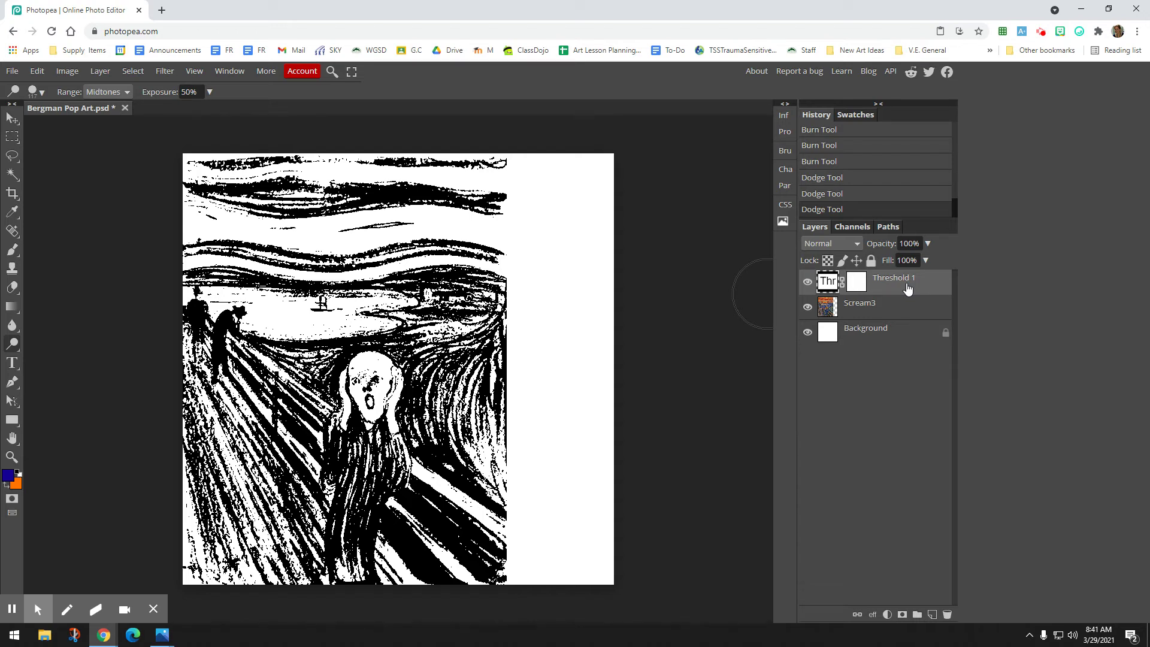
right_click(907, 289)
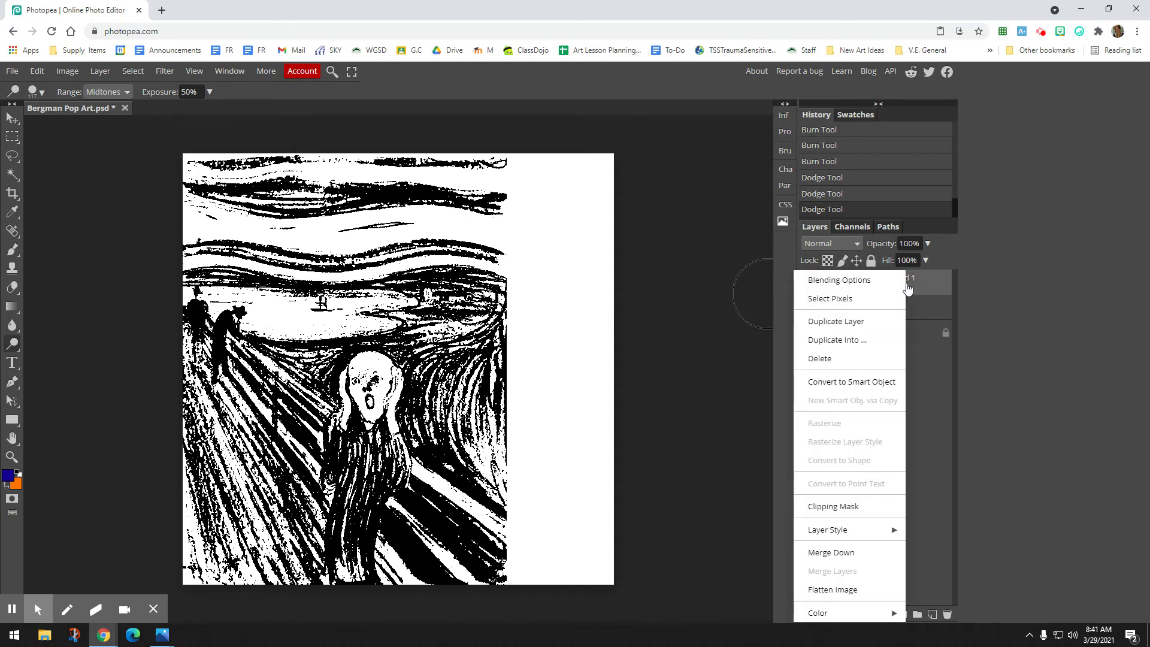
click(833, 509)
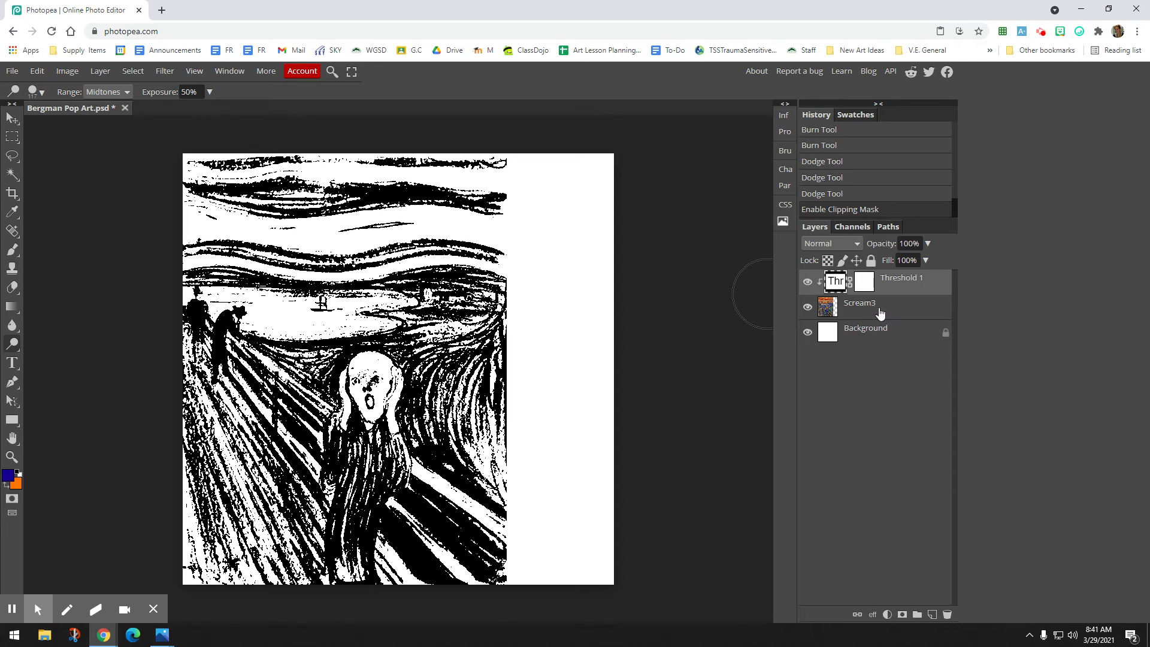
Set the Scream3 layer's blend mode to Linear Burn.
click(855, 312)
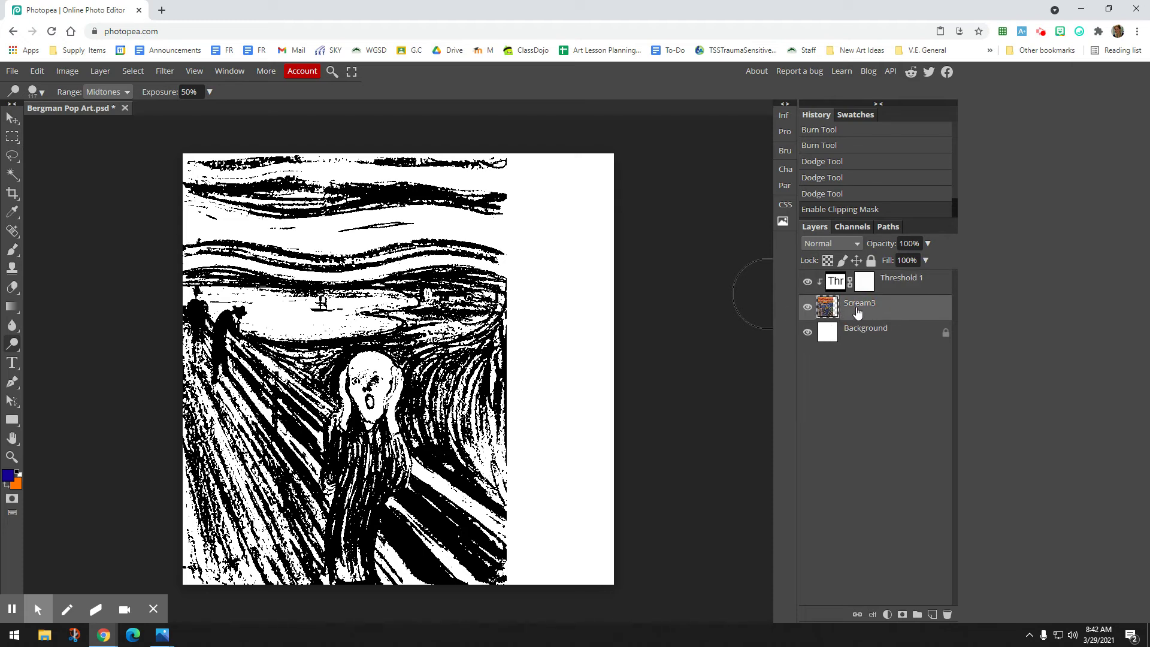
click(857, 245)
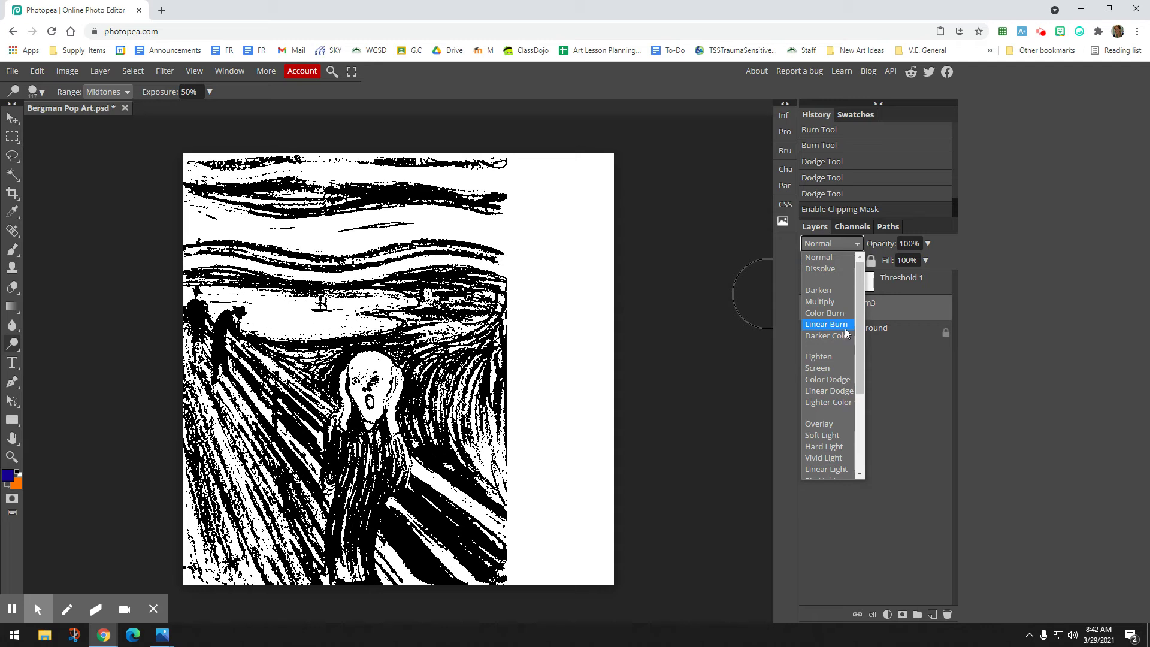
mouse_move(859, 311)
mouse_down()
mouse_move(863, 421)
mouse_move(857, 299)
mouse_up()
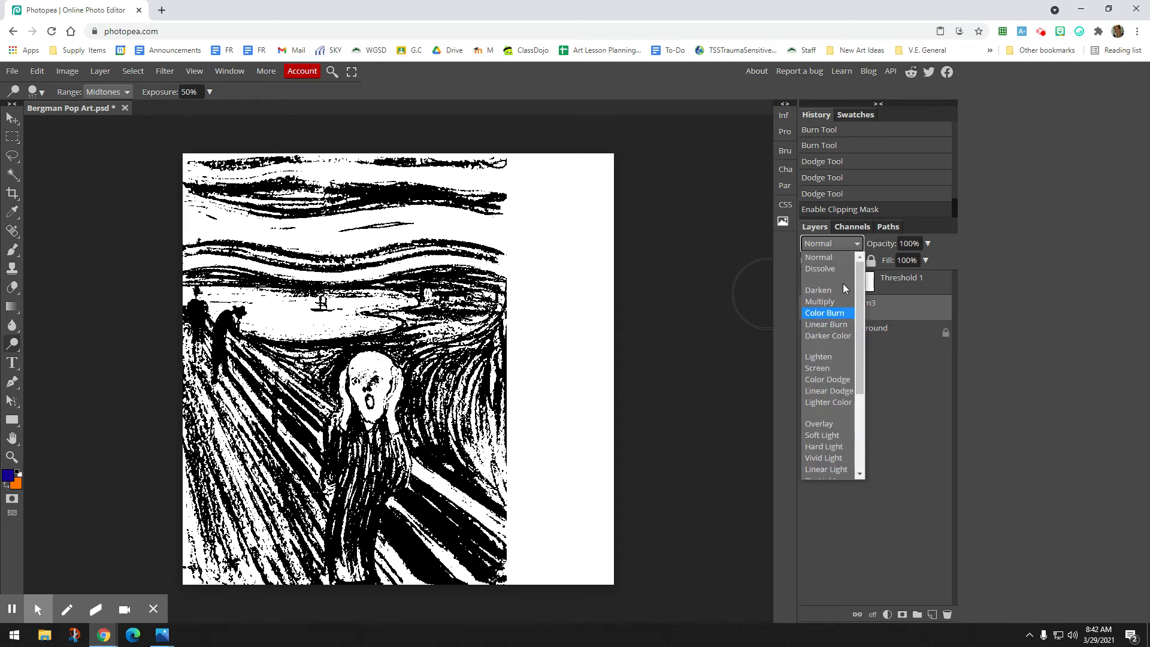
click(826, 326)
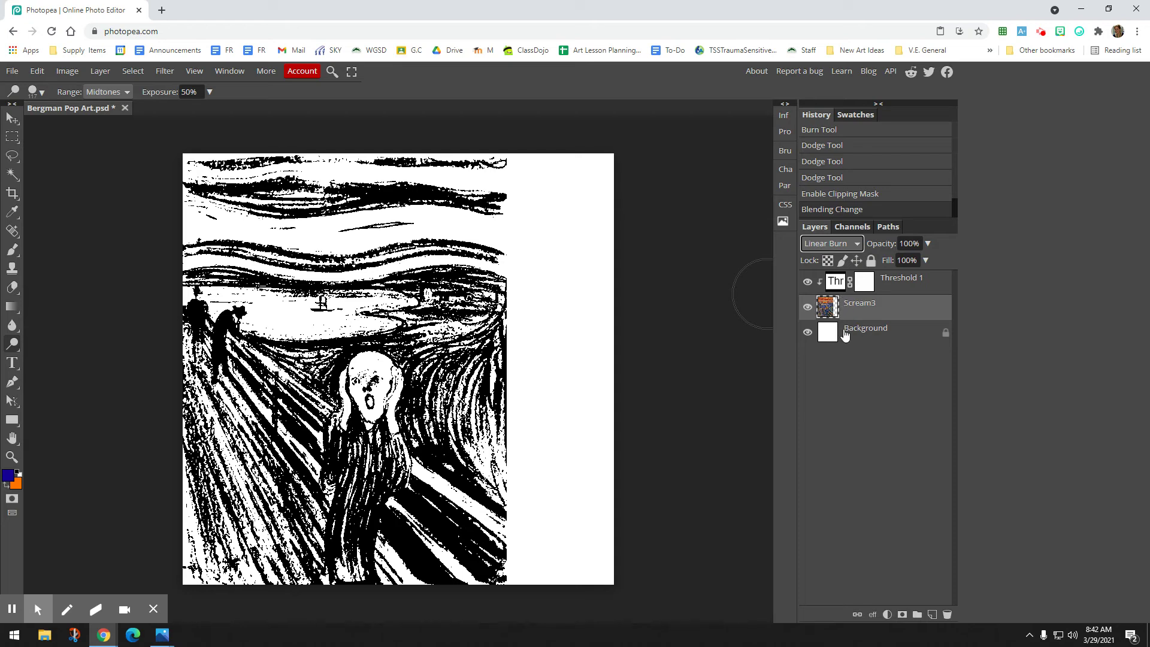
Add a new empty layer directly above Background and switch to the Brush tool.
click(878, 337)
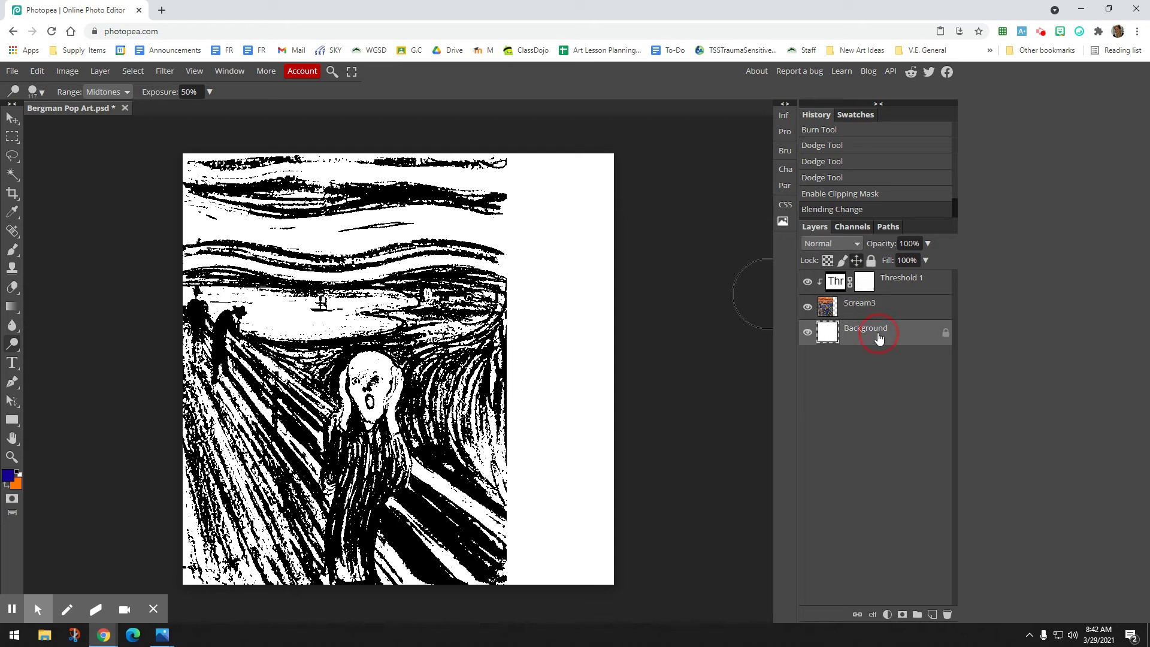
click(932, 615)
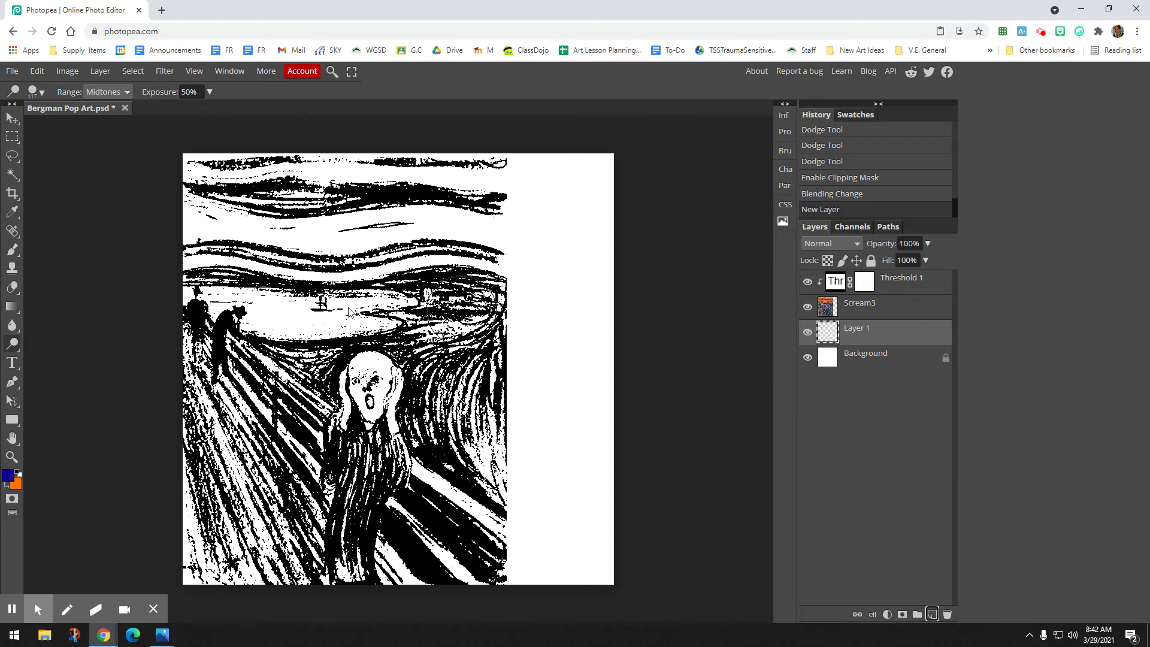
right_click(14, 250)
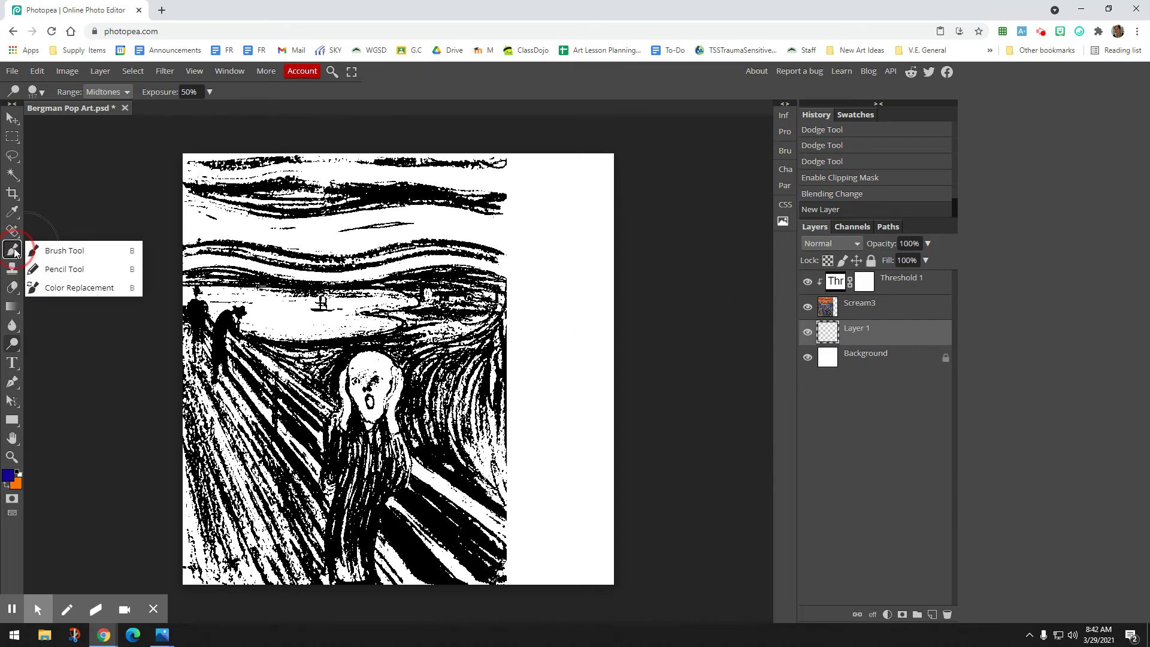
click(13, 251)
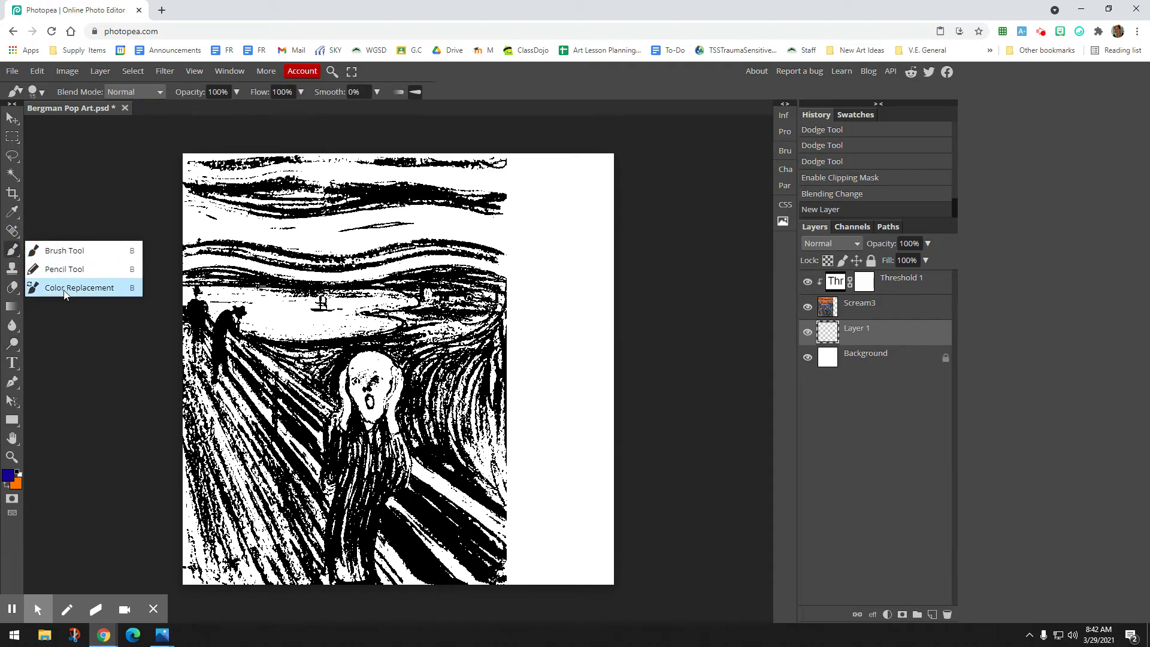
click(56, 253)
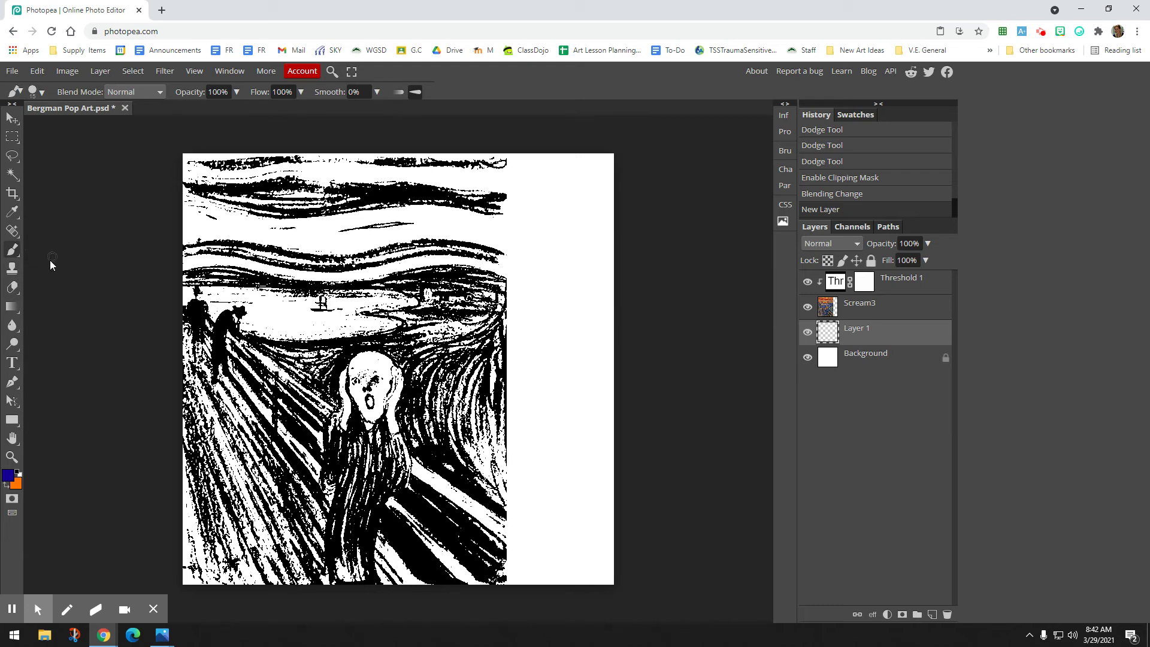
Set the foreground color to purple ce0fef and paint along the wavy white band above the lake on the new layer.
click(11, 477)
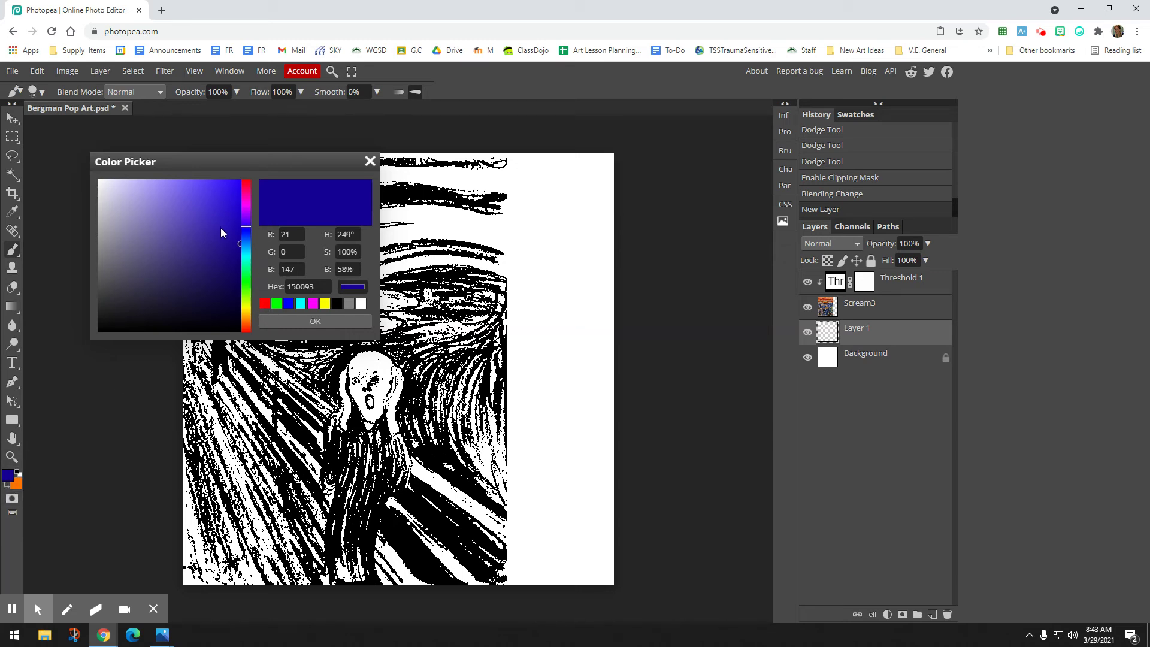
mouse_move(245, 229)
mouse_down()
mouse_move(243, 189)
mouse_move(237, 238)
mouse_move(201, 192)
mouse_move(178, 193)
mouse_move(209, 195)
mouse_move(245, 227)
mouse_move(232, 188)
mouse_up()
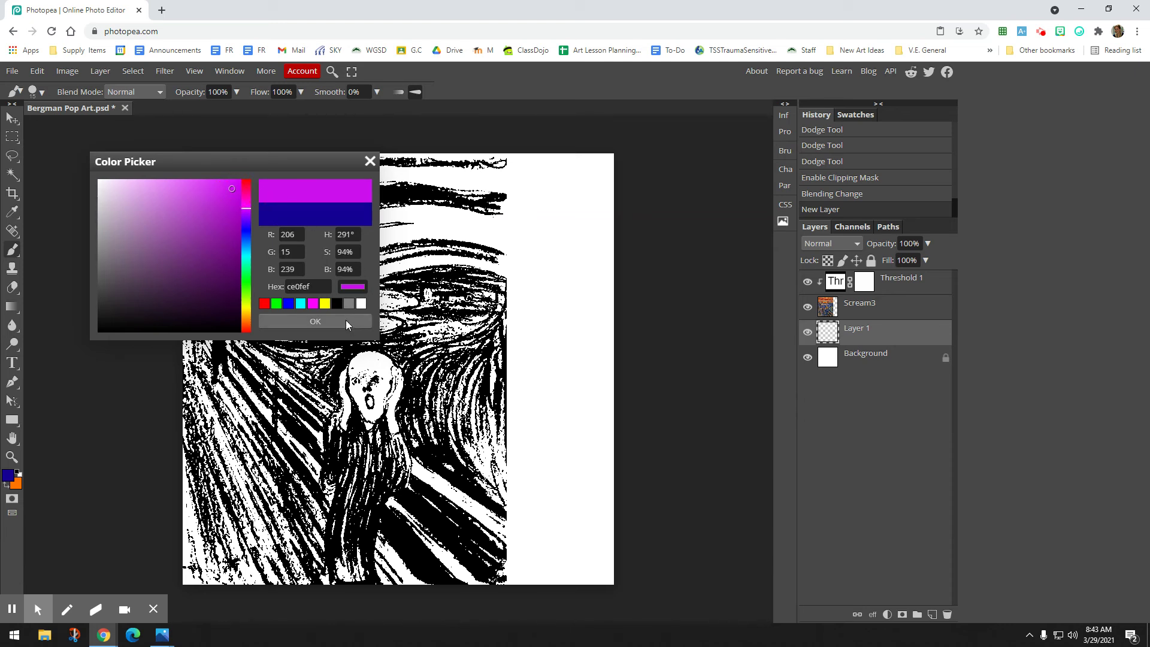
click(316, 322)
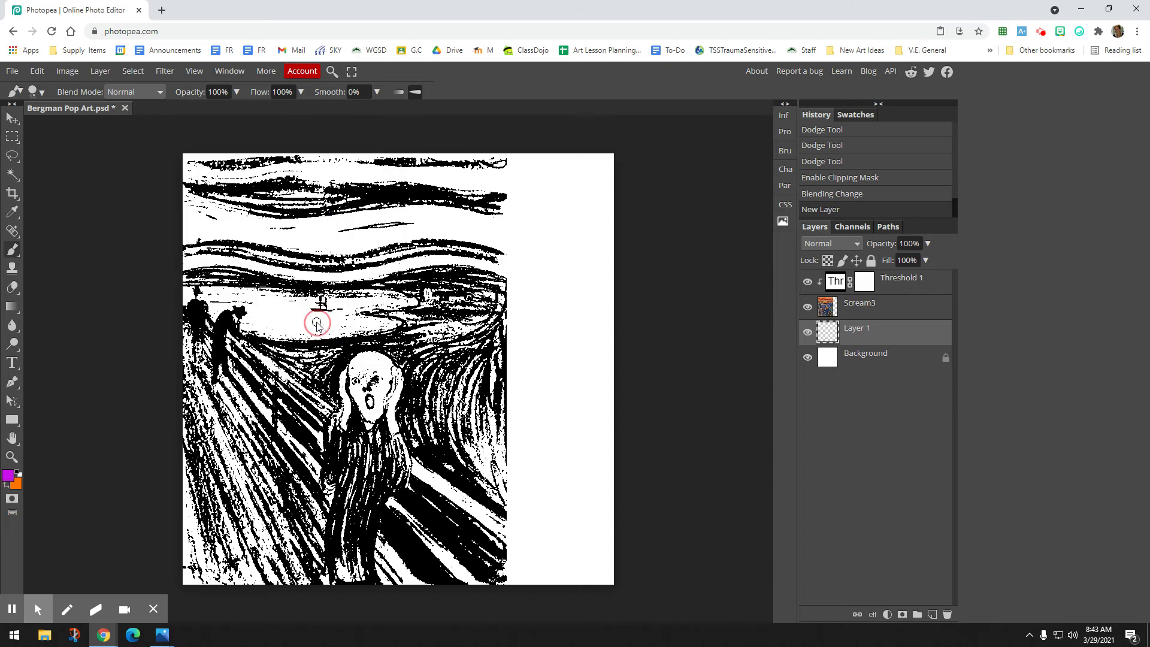
click(11, 479)
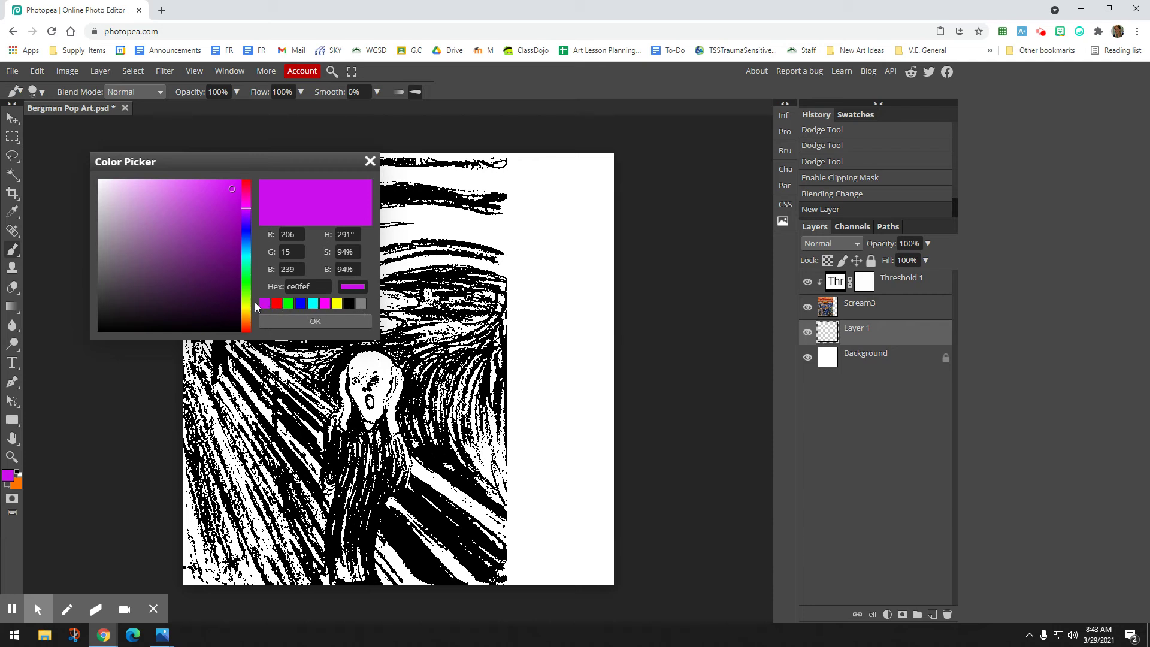
click(335, 321)
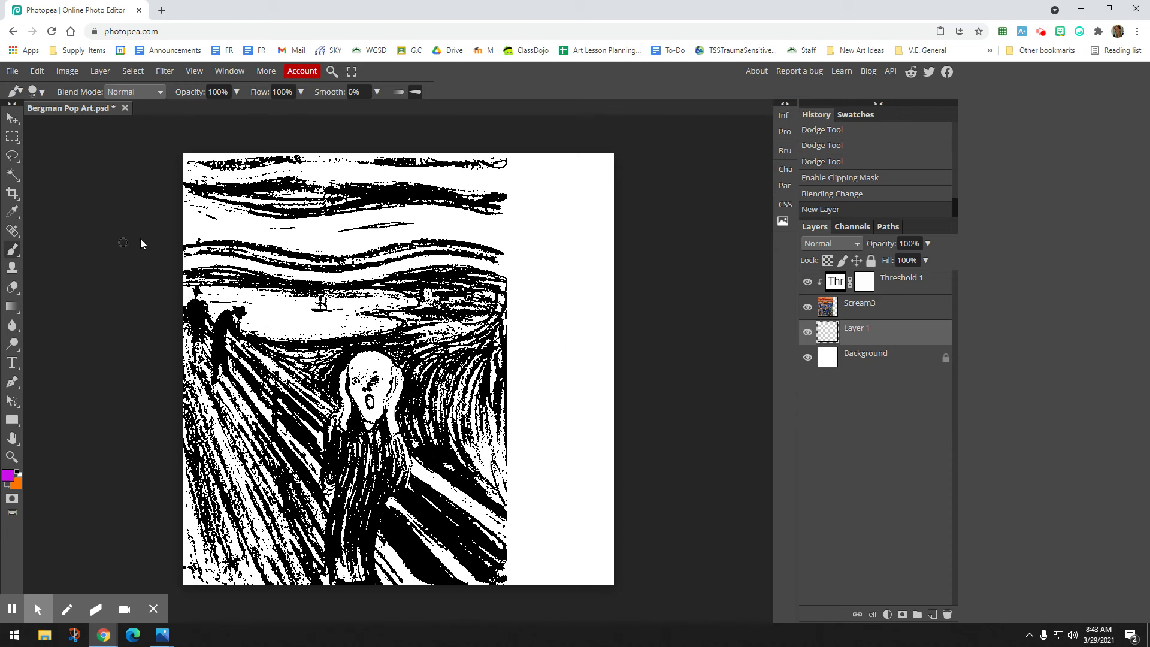
mouse_move(186, 266)
mouse_down()
mouse_move(340, 273)
mouse_move(502, 267)
mouse_move(426, 256)
mouse_move(305, 280)
mouse_move(219, 260)
mouse_move(178, 268)
mouse_move(185, 256)
mouse_move(390, 274)
mouse_move(312, 284)
mouse_move(270, 277)
mouse_up()
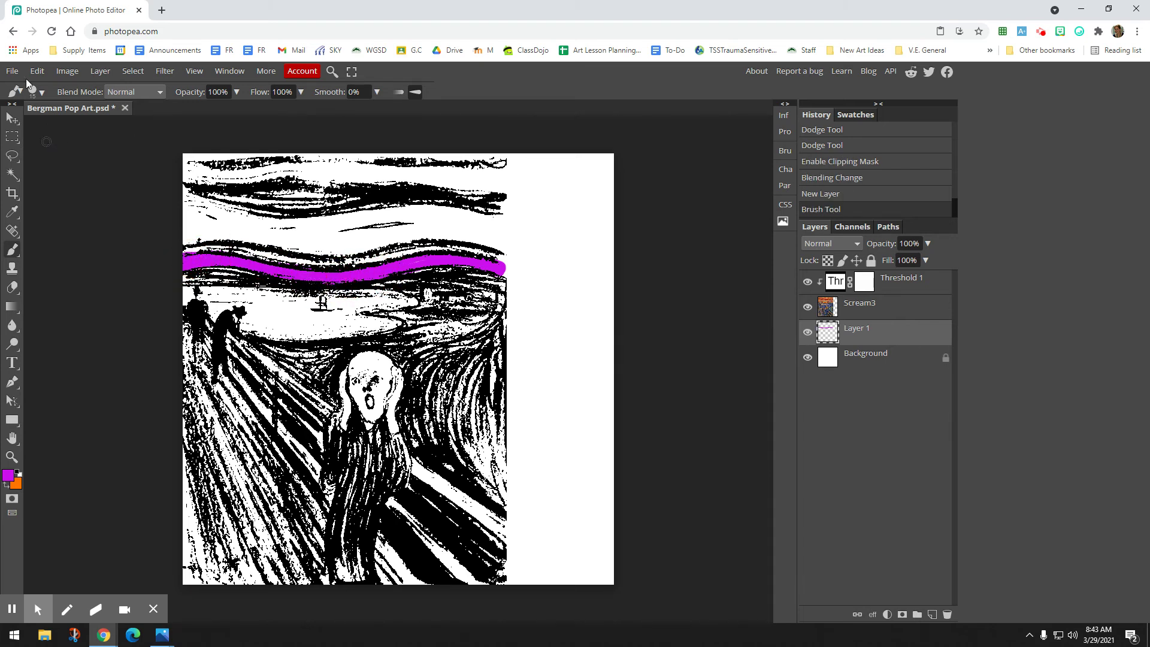
Reduce the brush opacity to 34%.
click(236, 92)
drag(239, 110, 202, 111)
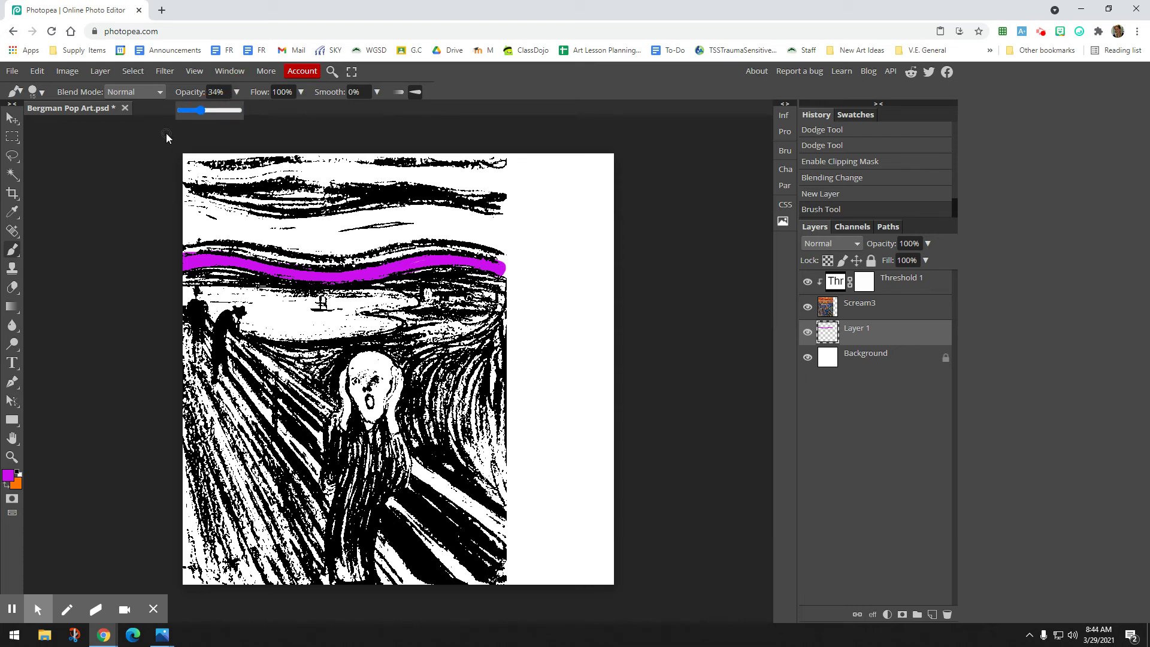
Paint a translucent purple wavy stroke across the wide white sky band on Layer 1.
mouse_move(193, 231)
mouse_down()
mouse_move(315, 241)
mouse_move(430, 220)
mouse_move(489, 235)
mouse_move(283, 228)
mouse_up()
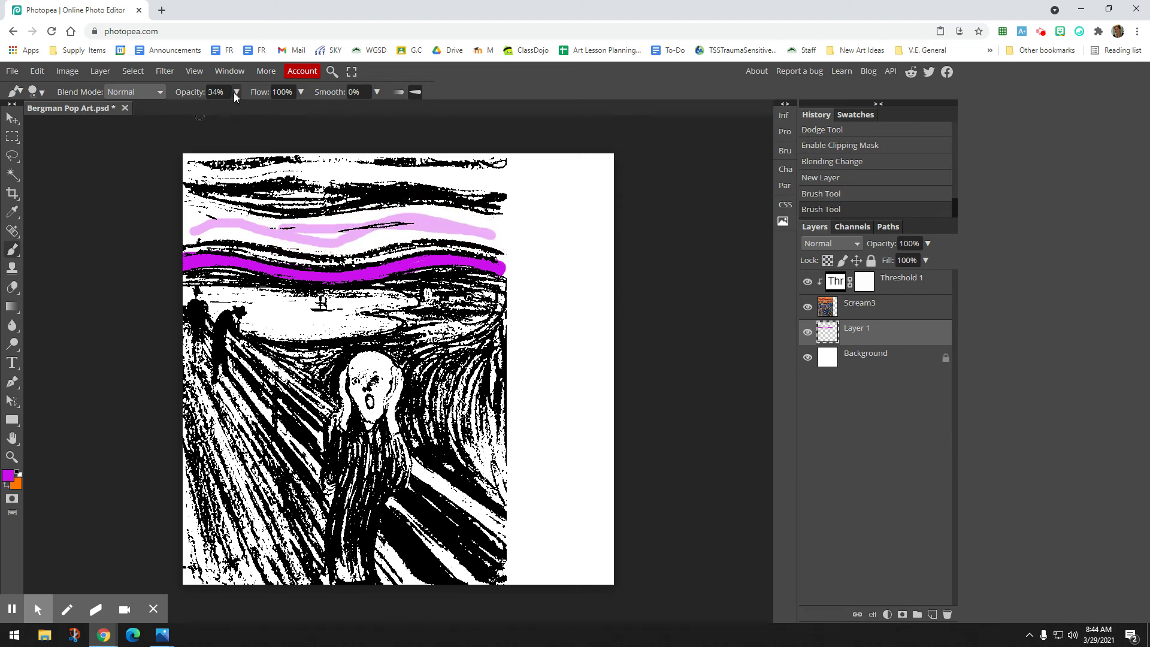
click(163, 93)
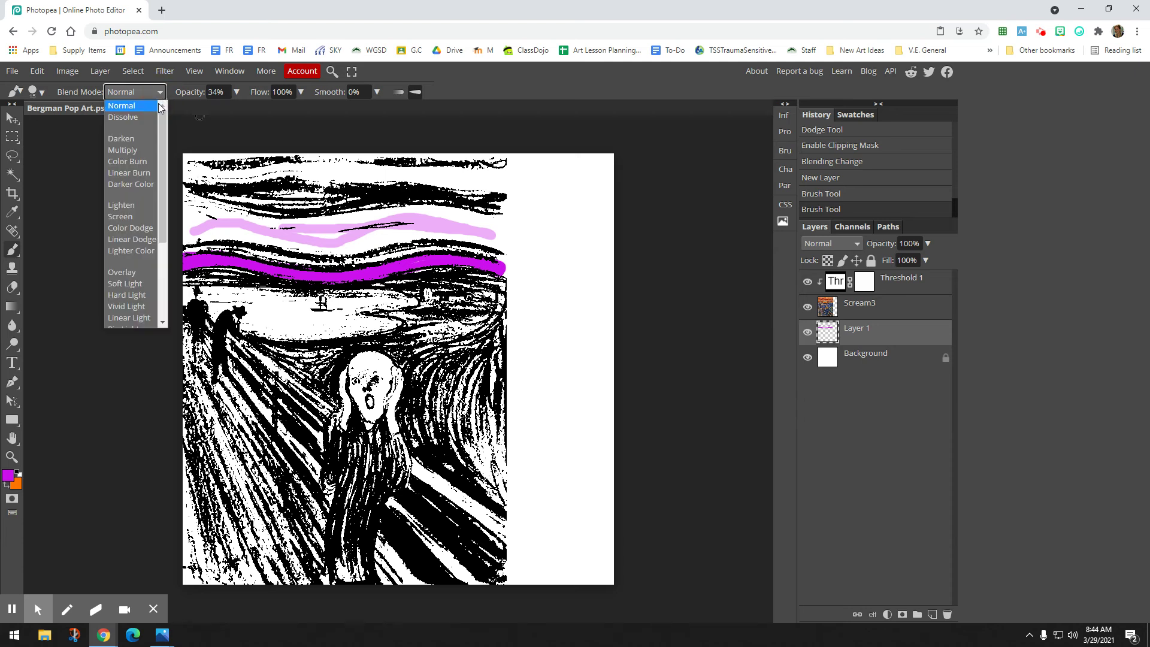
click(120, 94)
Set the brush size to 56 px and paint translucent purple across the uppermost strip of the sky.
click(33, 91)
drag(60, 125, 90, 126)
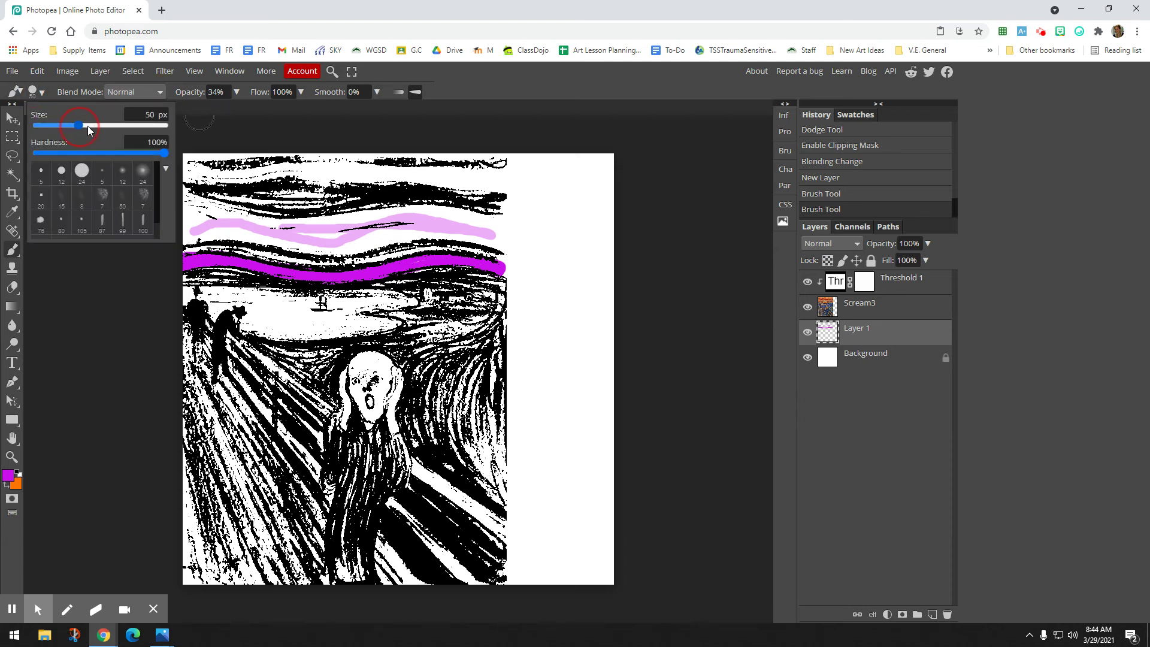
drag(162, 153, 60, 126)
drag(198, 170, 492, 174)
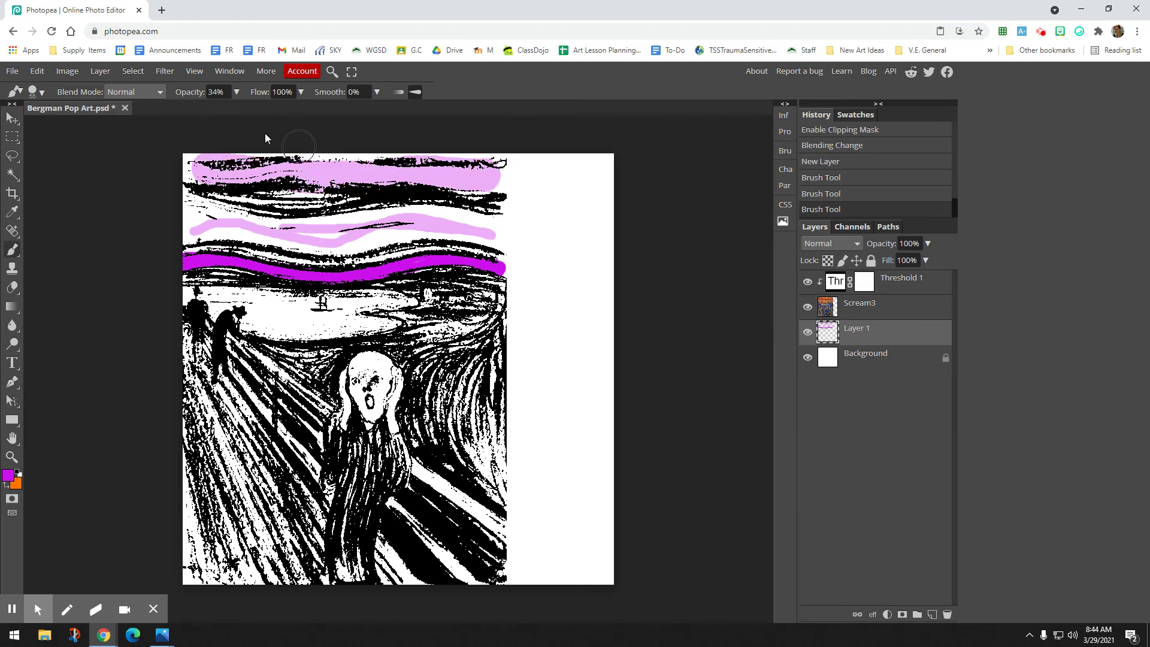
Set the brush to 100% opacity and 37% hardness, and paint the lake area behind the two distant figures purple.
click(236, 92)
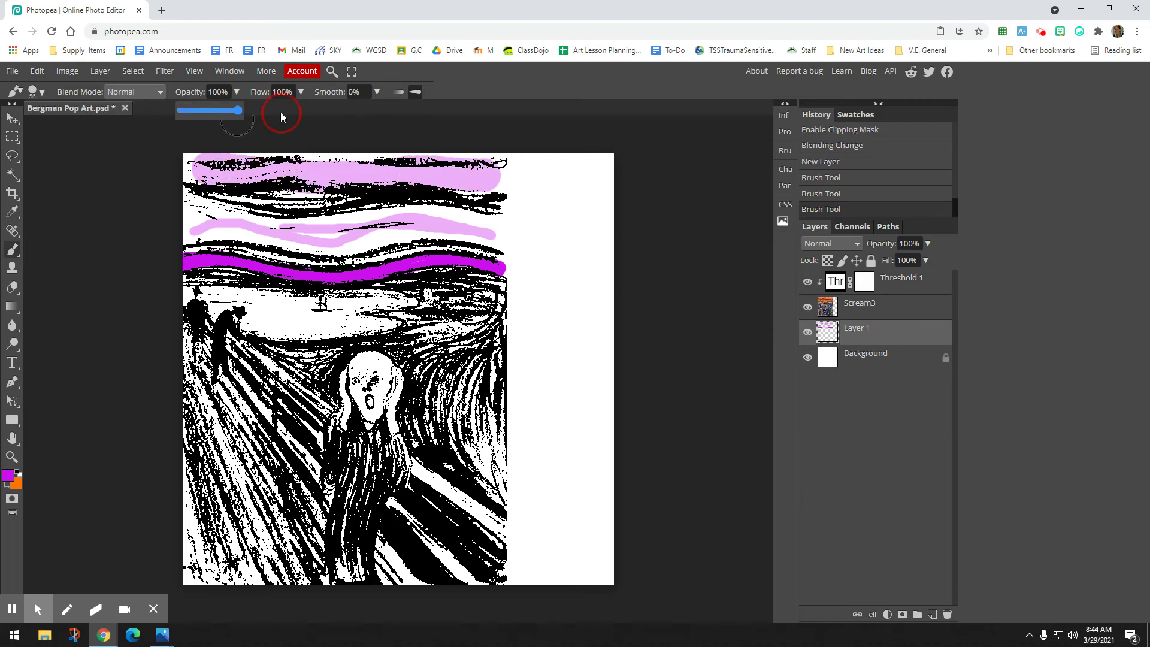
click(37, 92)
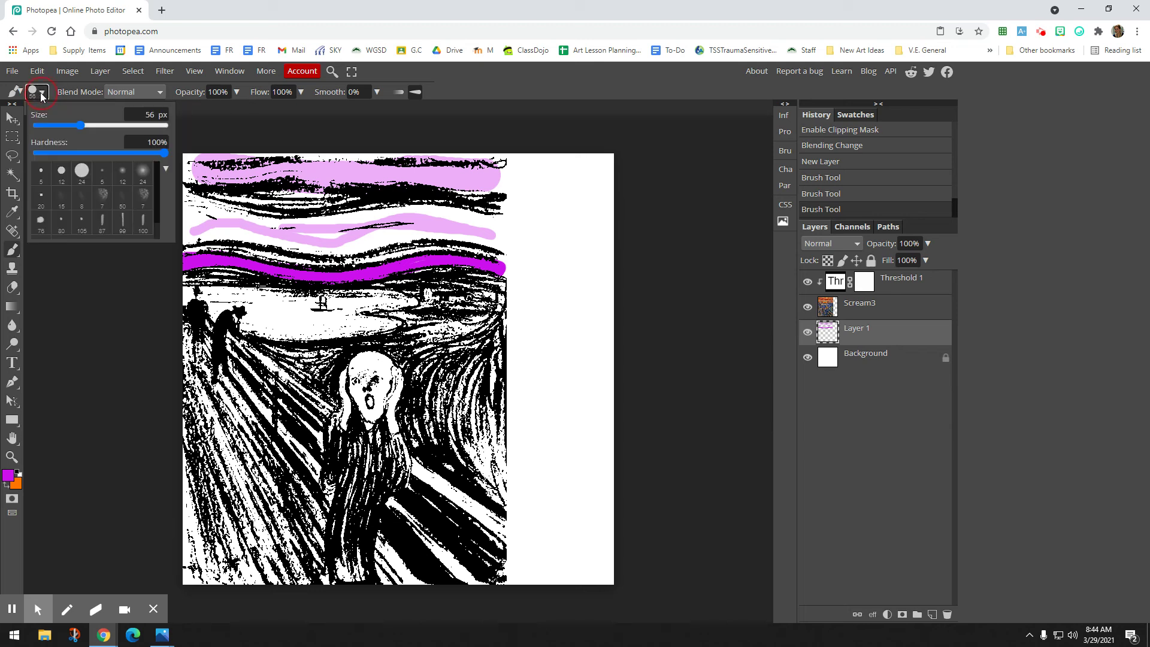
click(150, 153)
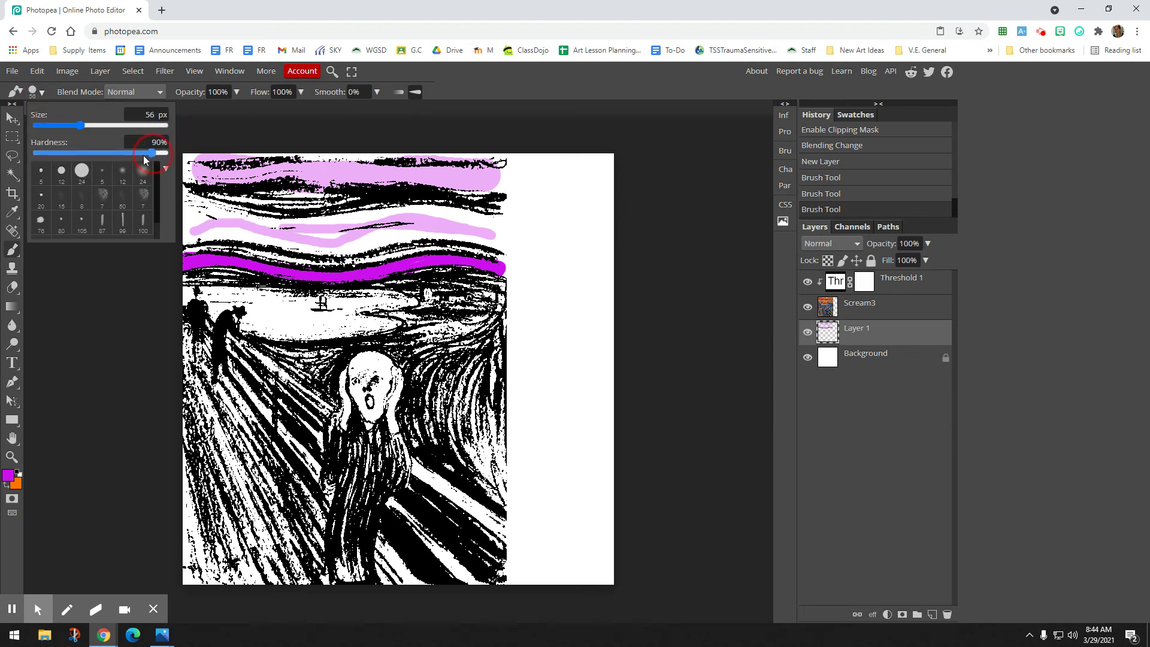
drag(96, 157, 98, 158)
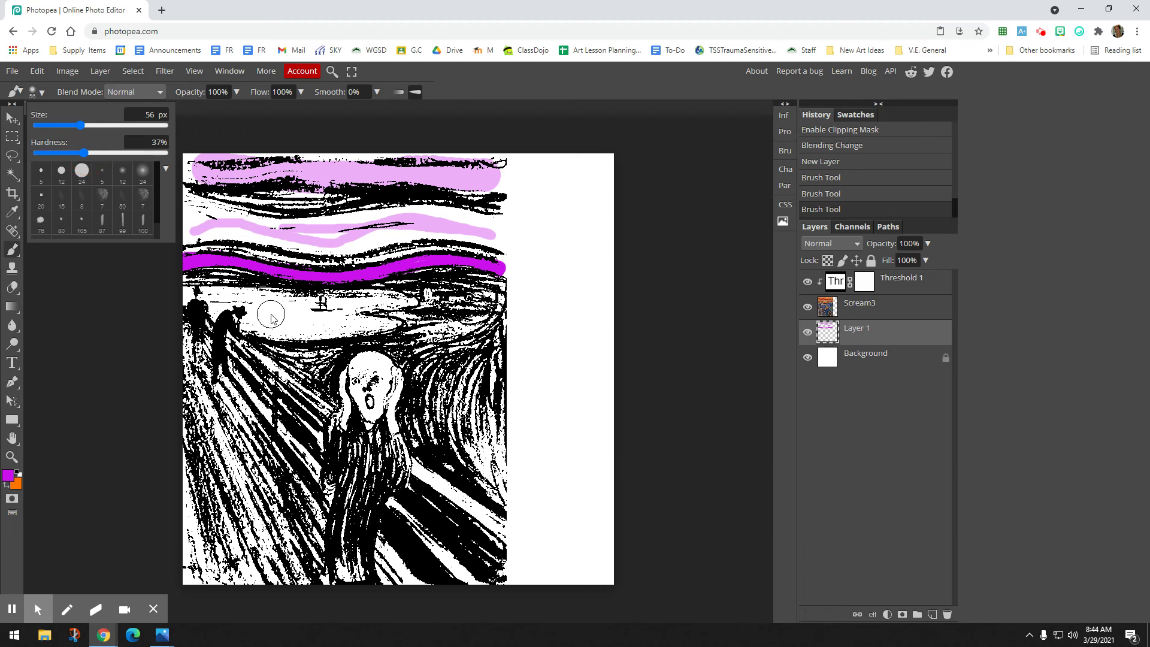
mouse_move(268, 311)
mouse_down()
mouse_move(357, 318)
mouse_move(282, 328)
mouse_move(194, 299)
mouse_move(359, 310)
mouse_up()
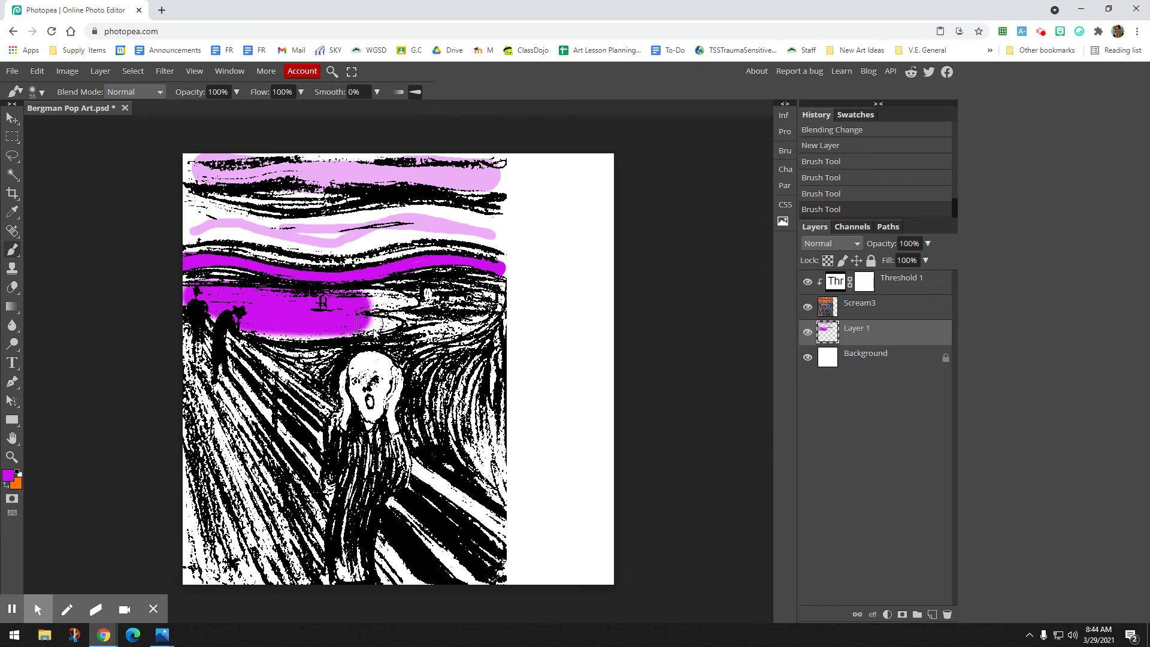
Change the foreground color to blue 0f5def and paint over the wide wavy sky band above the purple stripe.
click(8, 476)
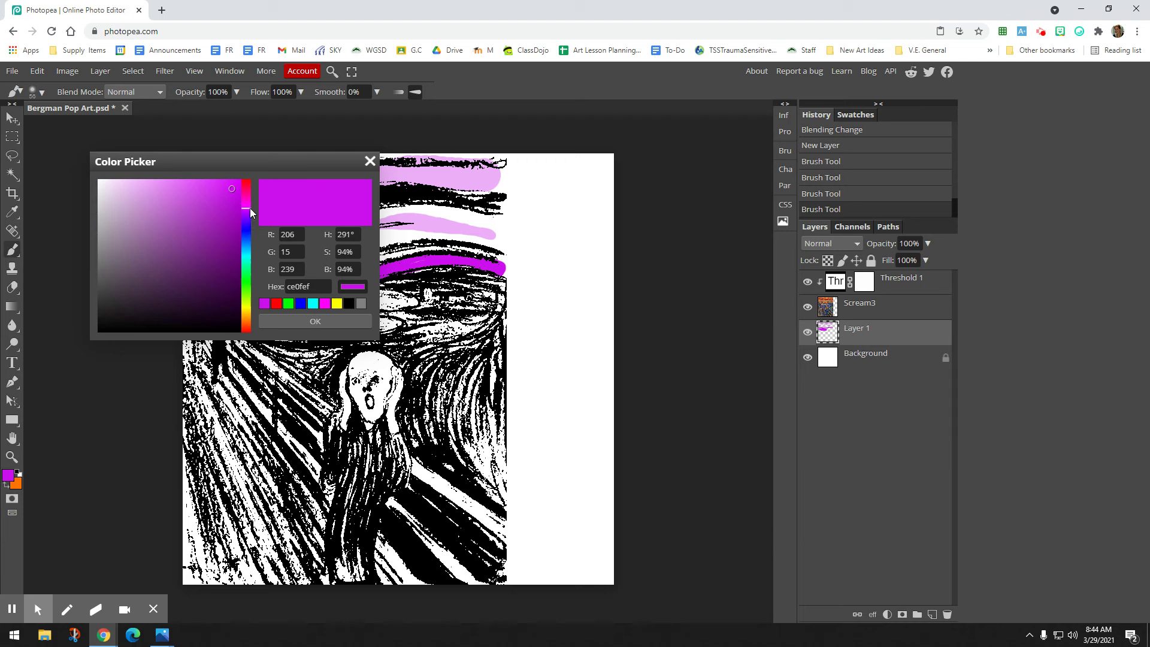
drag(249, 207, 246, 233)
click(315, 323)
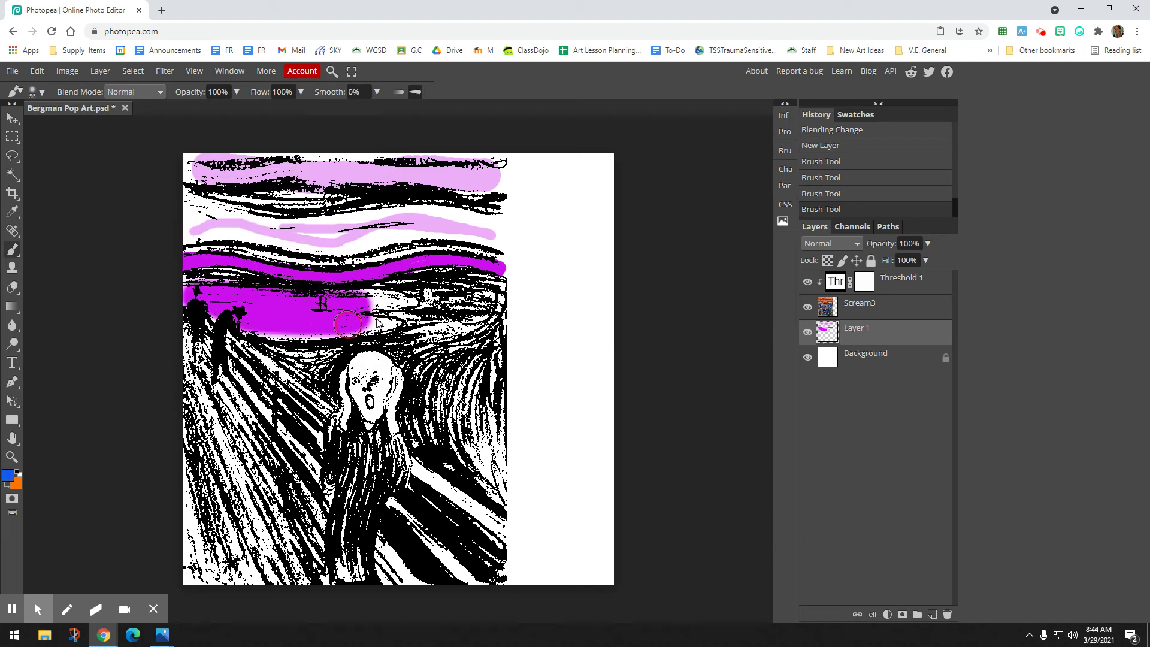
mouse_move(410, 240)
mouse_down()
mouse_move(313, 257)
mouse_move(183, 247)
mouse_move(187, 233)
mouse_move(301, 229)
mouse_move(515, 246)
mouse_move(388, 241)
mouse_move(509, 229)
mouse_move(335, 220)
mouse_up()
mouse_move(214, 220)
mouse_down()
mouse_move(183, 203)
mouse_move(270, 219)
mouse_move(357, 215)
mouse_move(192, 207)
mouse_up()
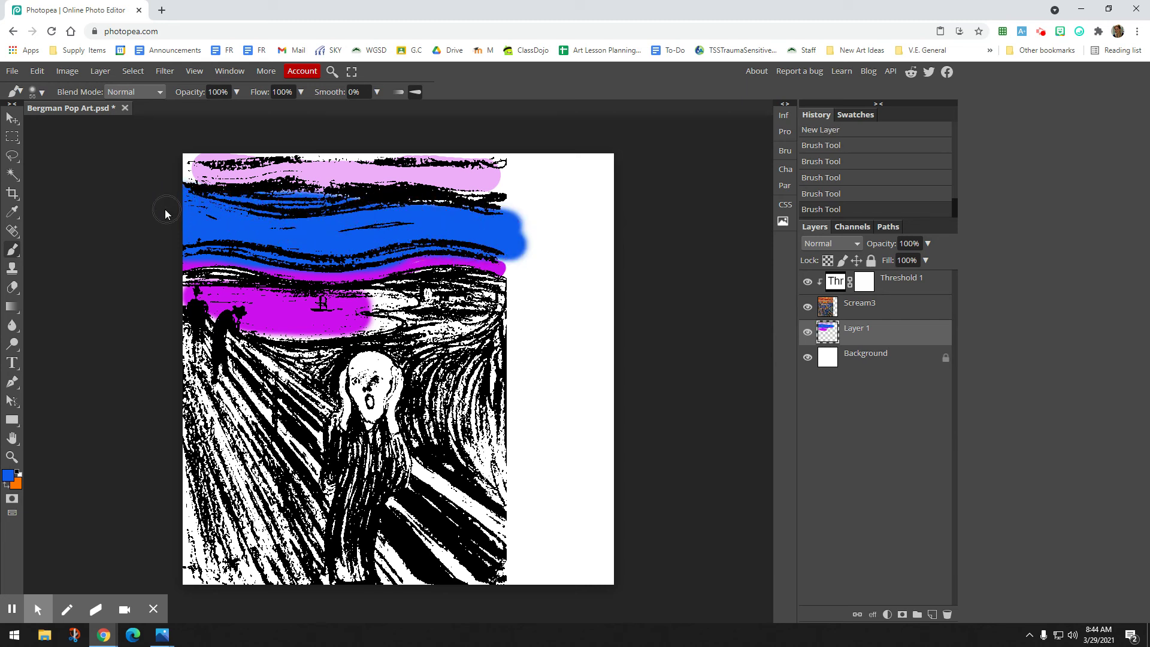
Erase the purple paint from the lake area with the Eraser Tool.
right_click(17, 291)
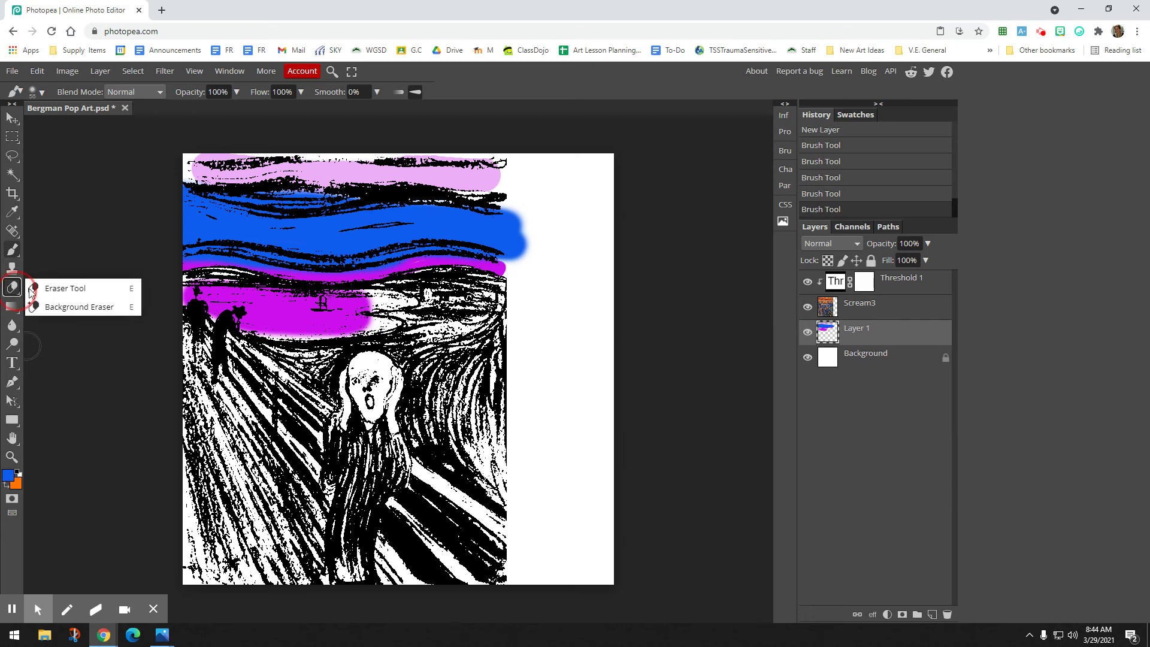
click(70, 289)
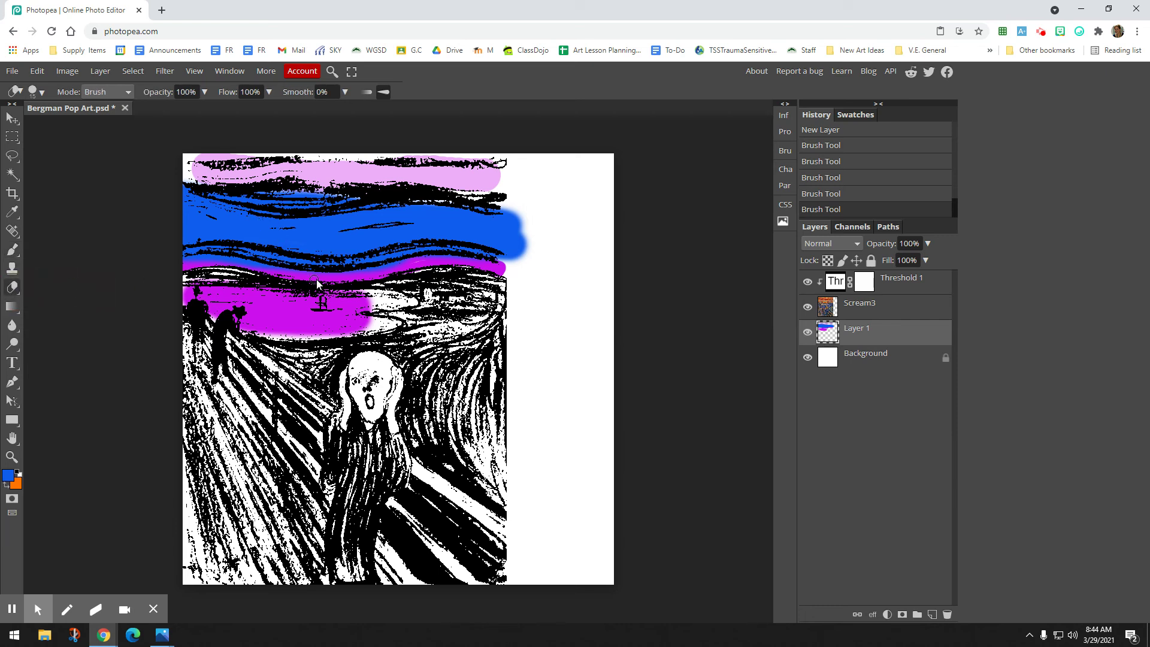
mouse_move(356, 317)
mouse_down()
mouse_move(323, 325)
mouse_move(359, 339)
mouse_move(219, 339)
mouse_move(300, 341)
mouse_move(207, 320)
mouse_move(245, 317)
mouse_up()
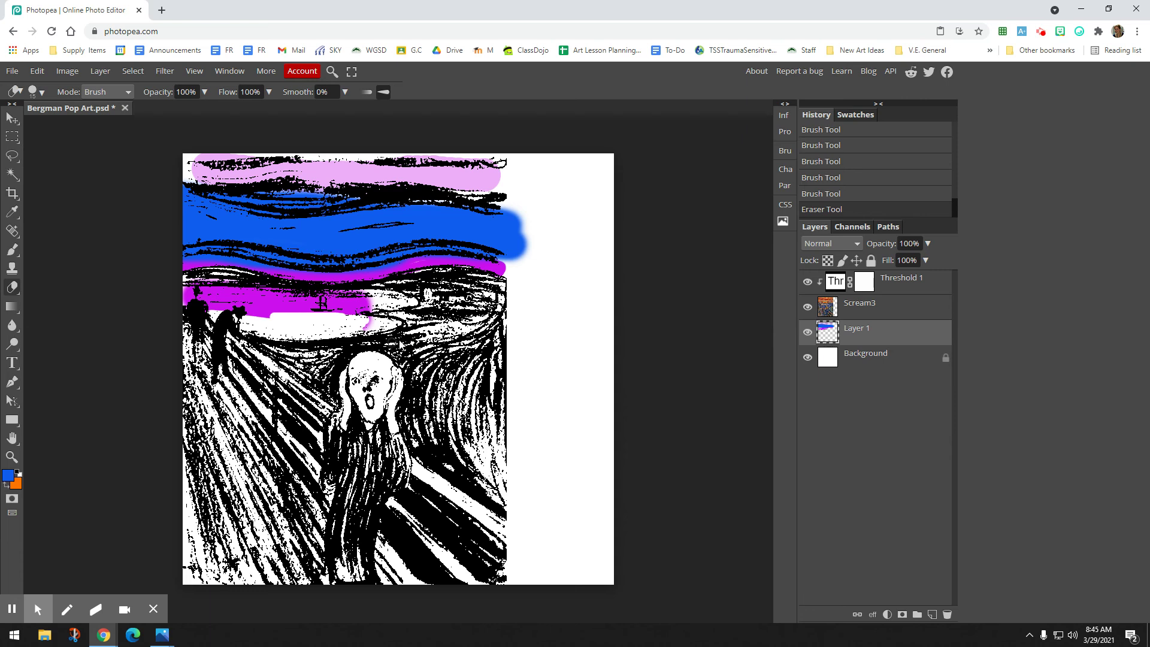
mouse_move(346, 316)
mouse_down()
mouse_move(289, 310)
mouse_move(388, 300)
mouse_move(313, 291)
mouse_move(325, 306)
mouse_move(217, 318)
mouse_move(148, 304)
mouse_move(297, 299)
mouse_move(264, 295)
mouse_up()
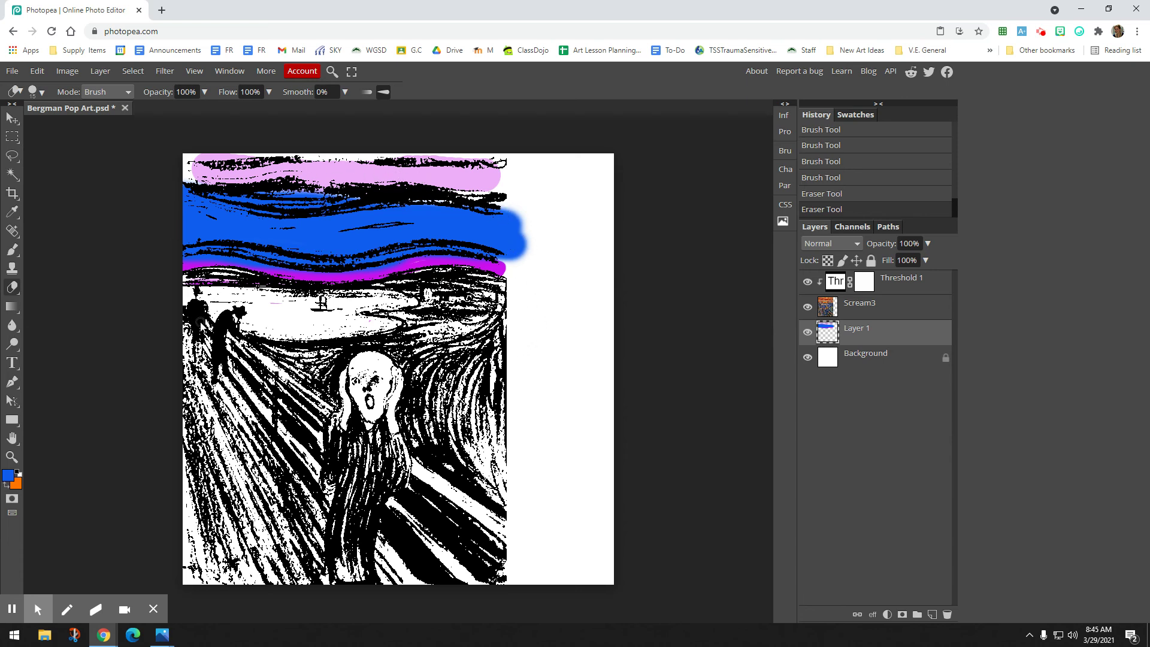
Change the foreground color to bright green and paint the lake area with the Brush tool.
click(8, 476)
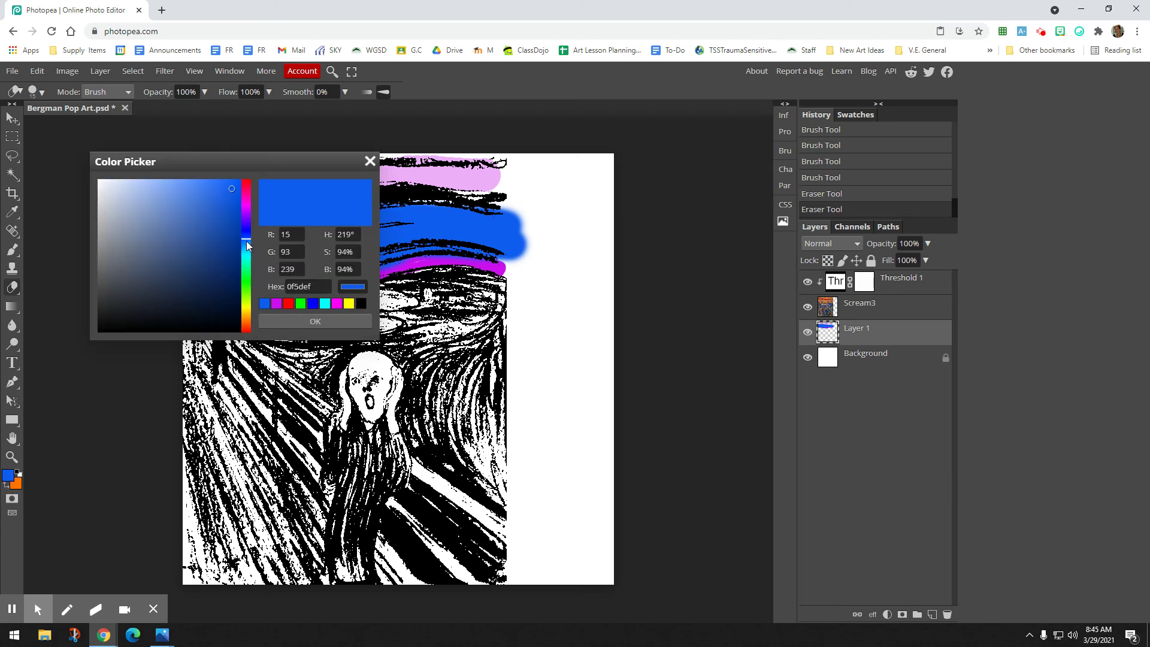
drag(246, 241, 244, 290)
click(304, 320)
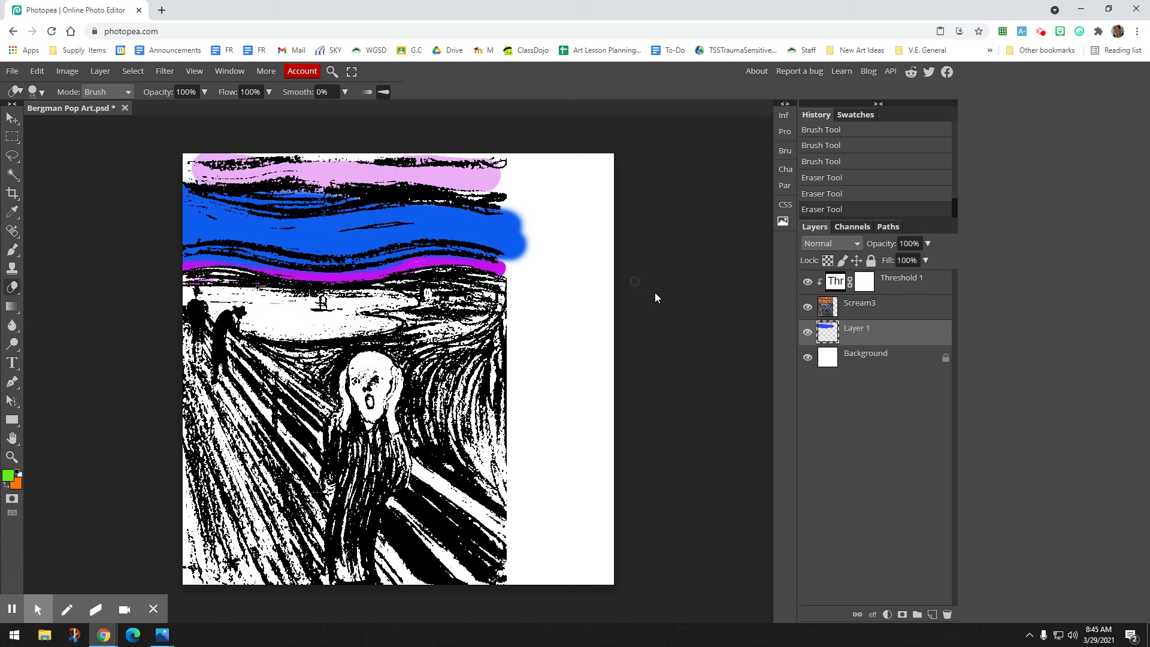
click(12, 249)
mouse_move(321, 304)
mouse_down()
mouse_move(185, 298)
mouse_move(248, 321)
mouse_move(334, 328)
mouse_move(392, 327)
mouse_move(283, 307)
mouse_move(407, 307)
mouse_move(307, 296)
mouse_move(237, 309)
mouse_up()
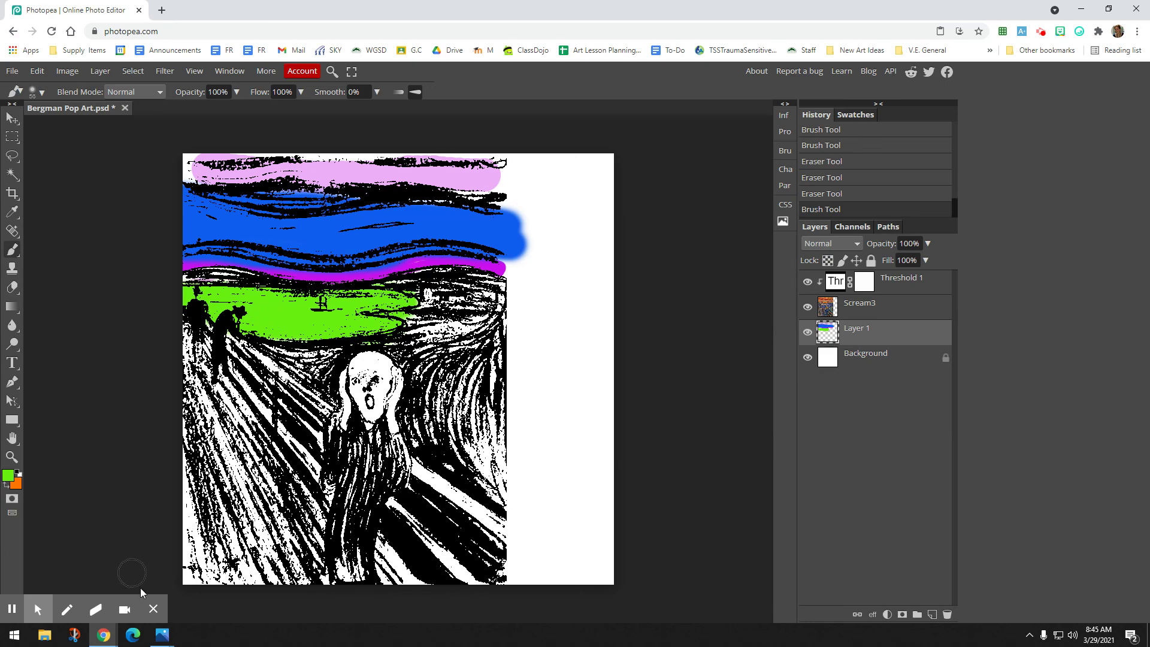
Switch to Photos to examine the finished pop art portrait with sunglasses, and close it to return to Photopea.
mouse_move(162, 636)
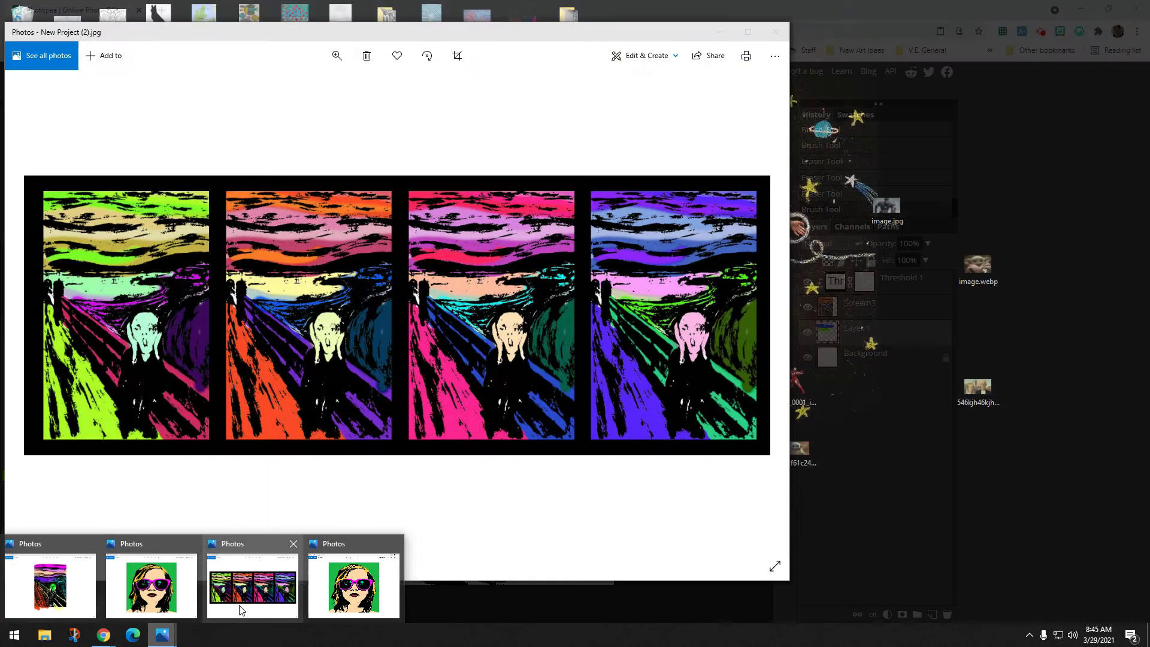
mouse_move(71, 607)
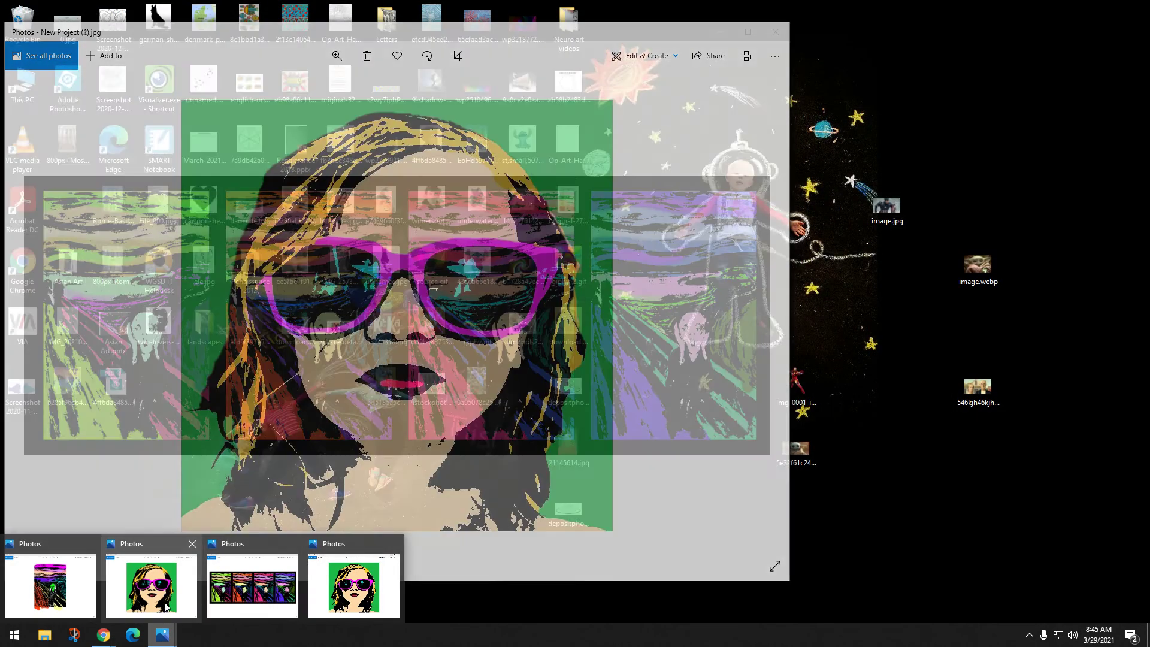
click(151, 585)
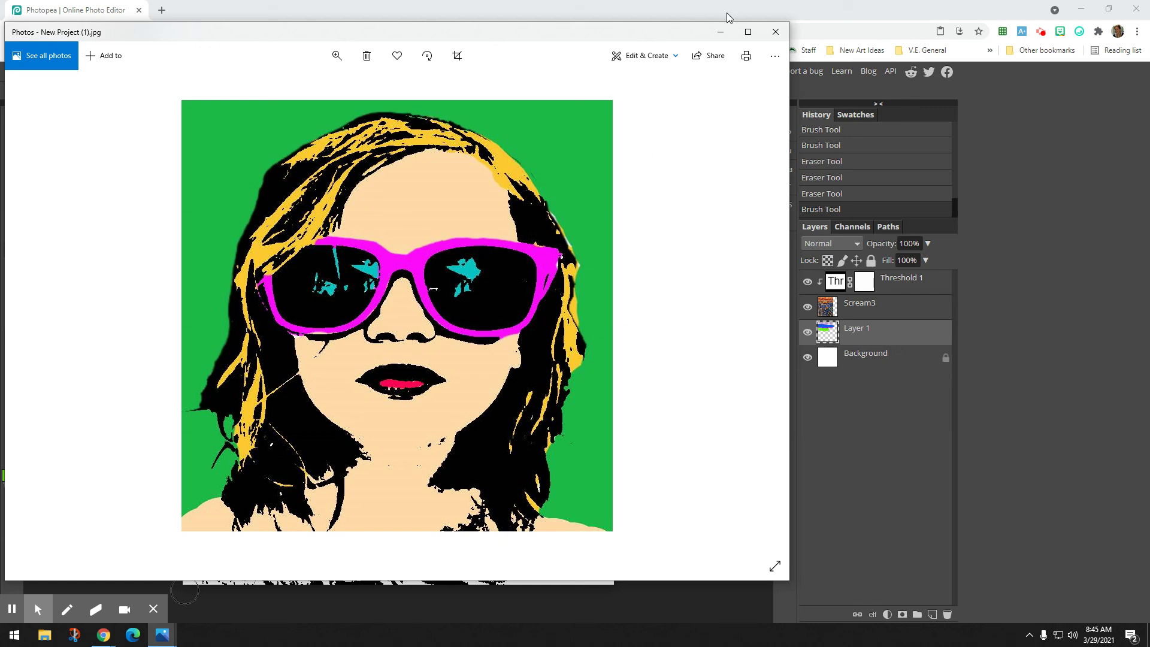
click(775, 33)
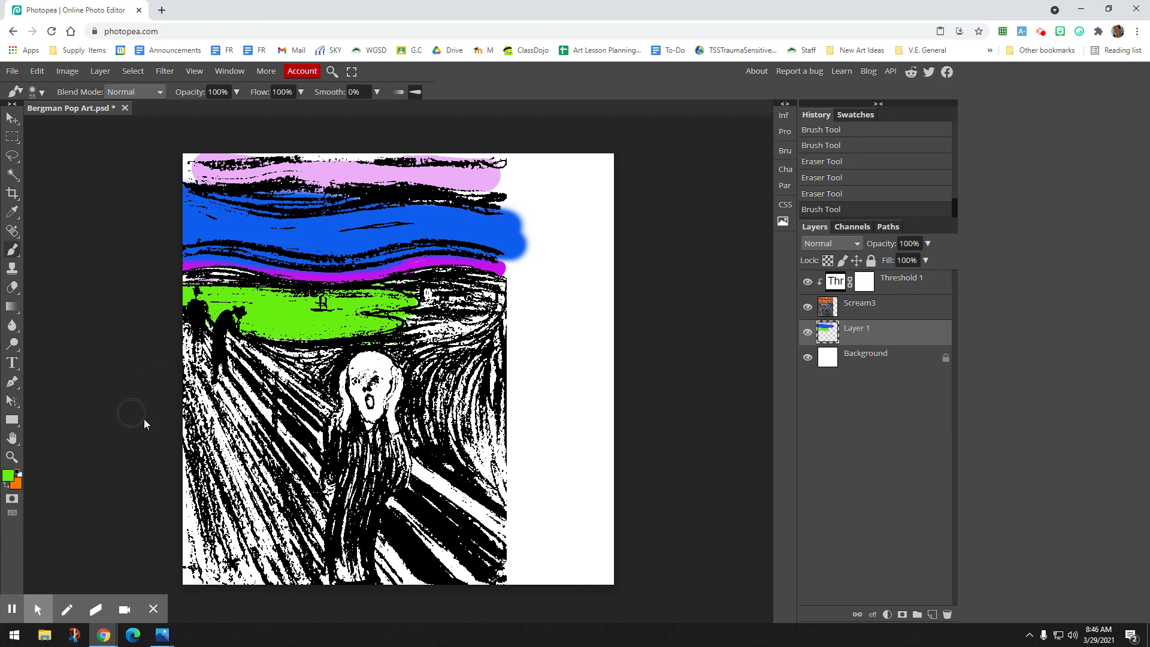
Check the Threshold 1 layer's Clipping Mask option and the Scream3 layer's Linear Burn blend mode.
click(890, 286)
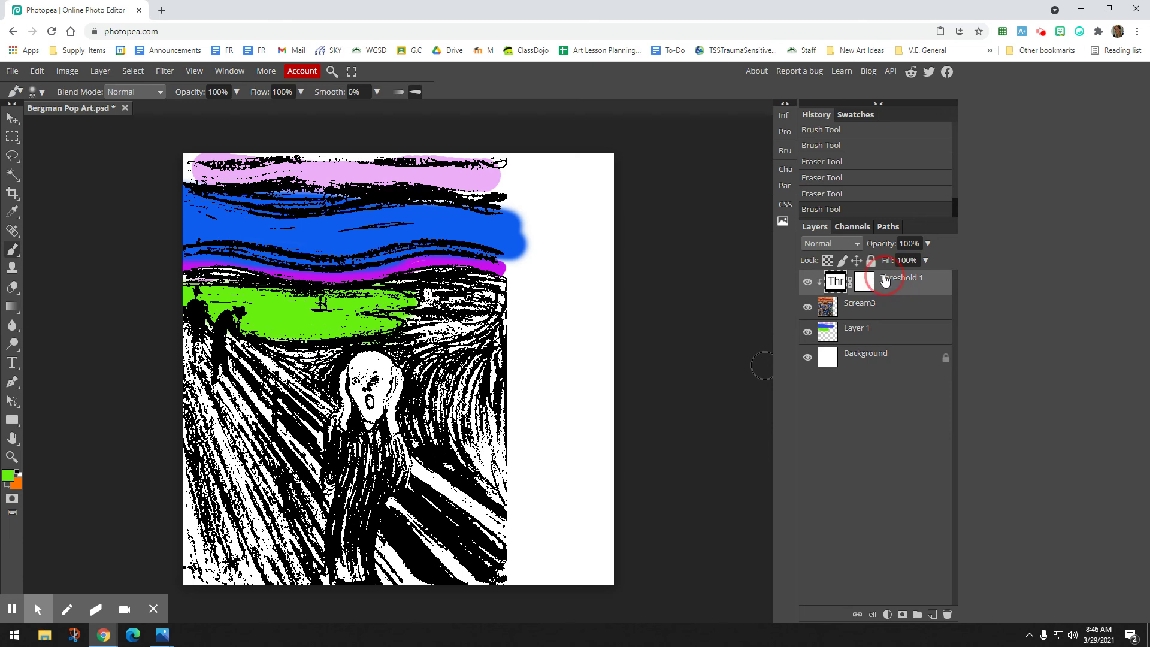
right_click(885, 283)
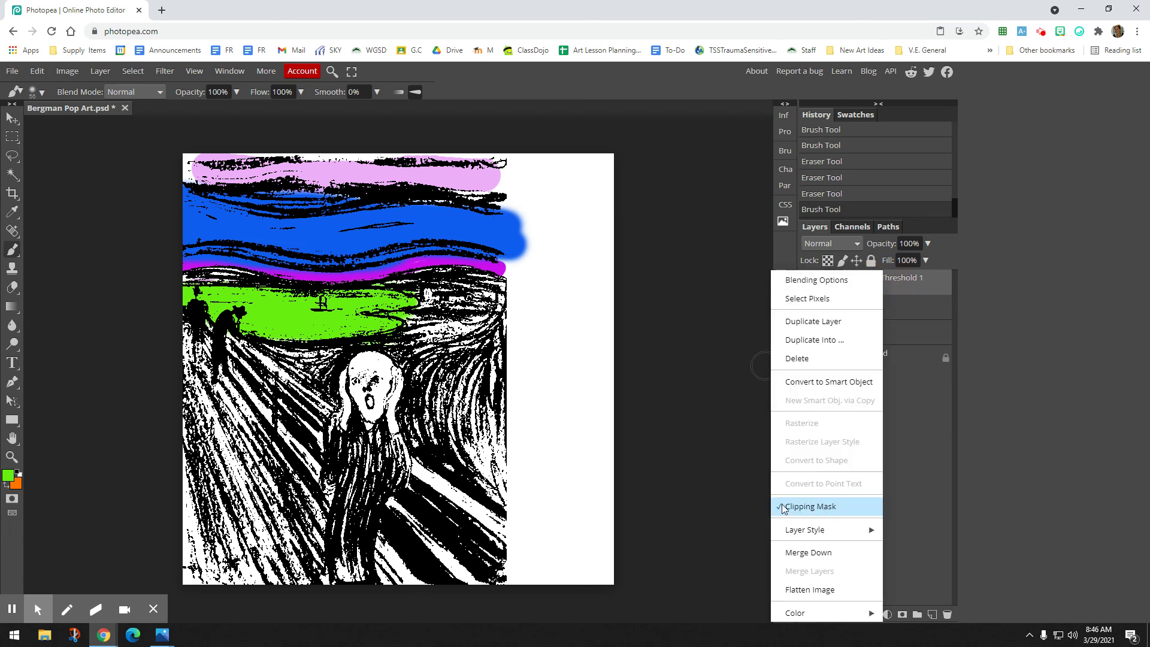
click(543, 455)
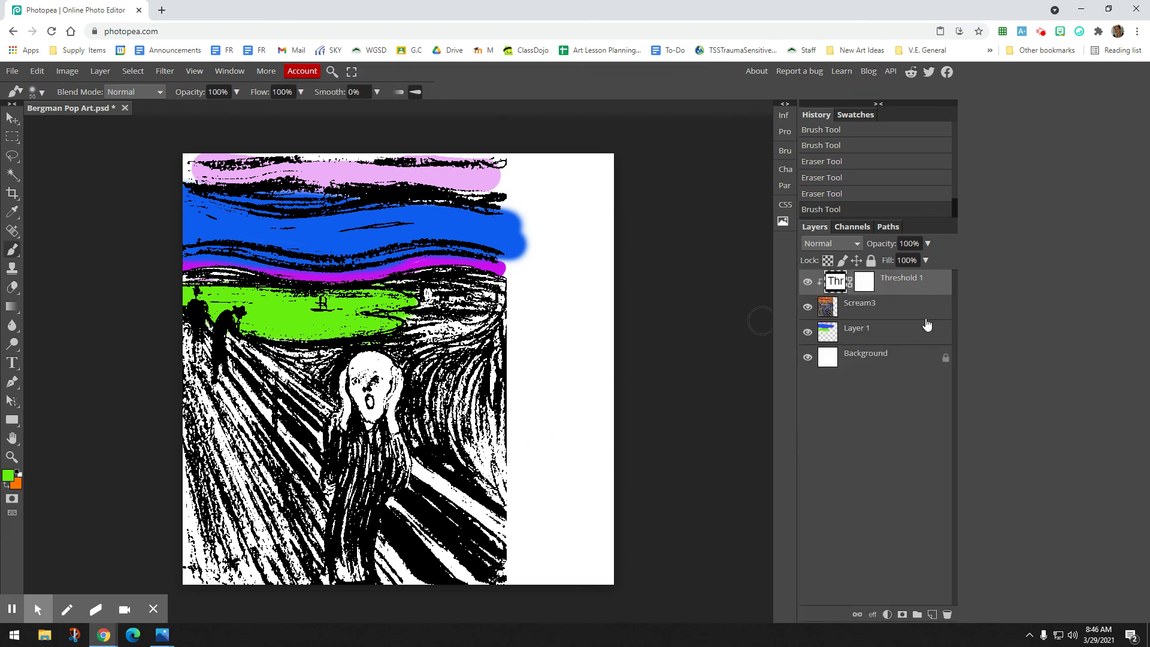
click(879, 308)
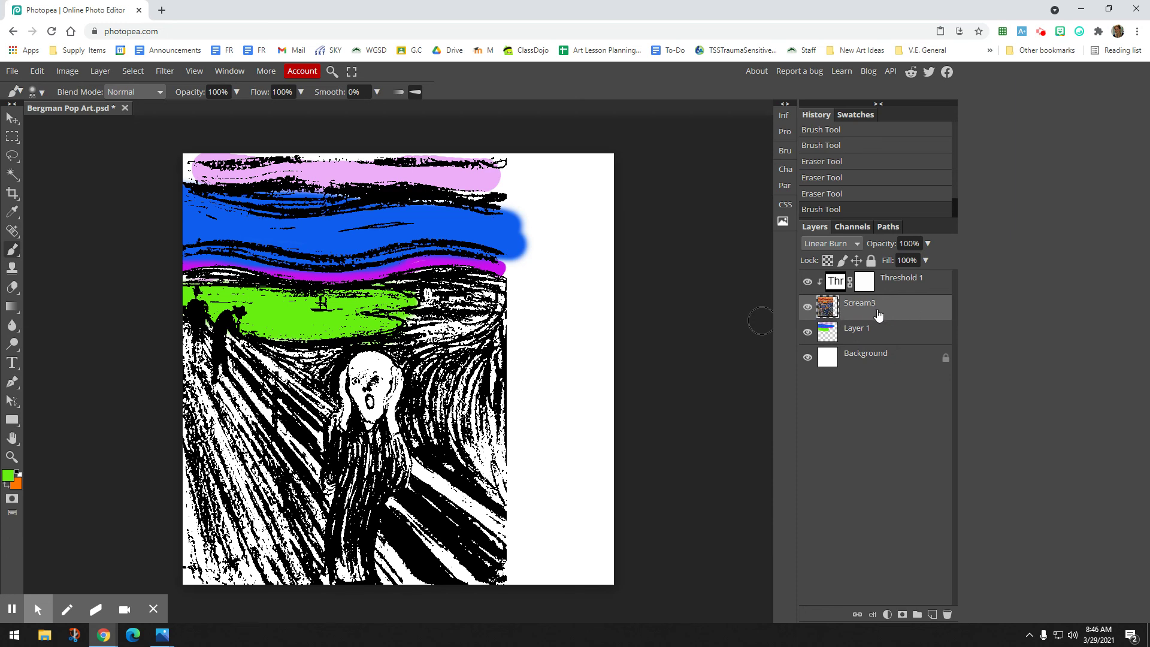
click(855, 246)
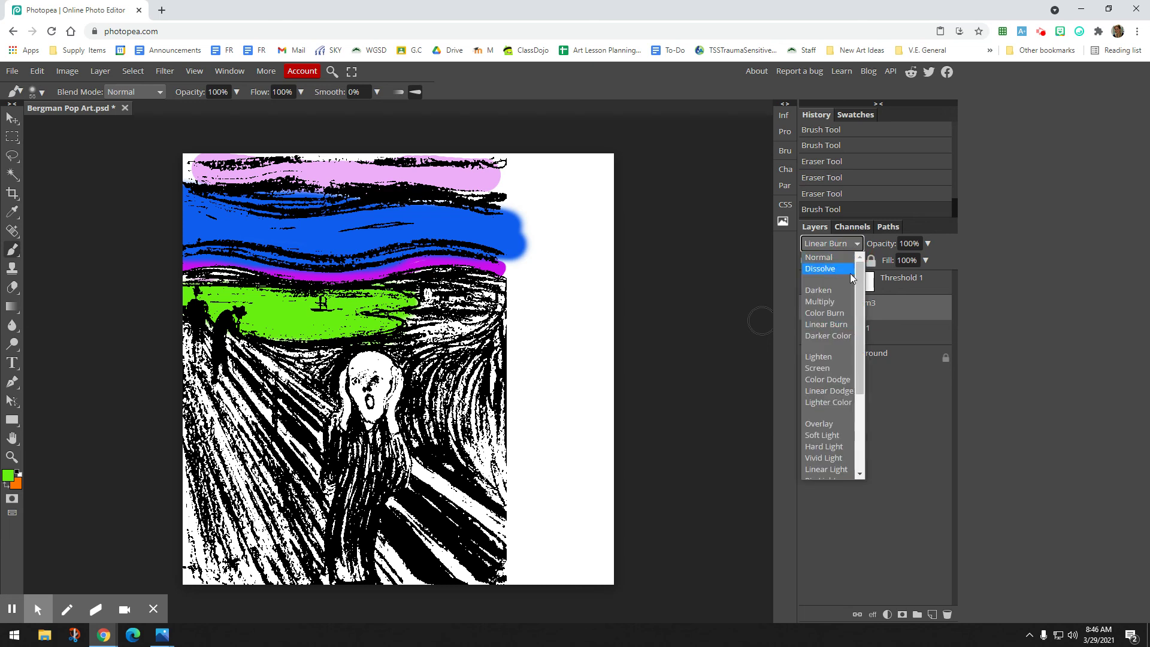
click(846, 324)
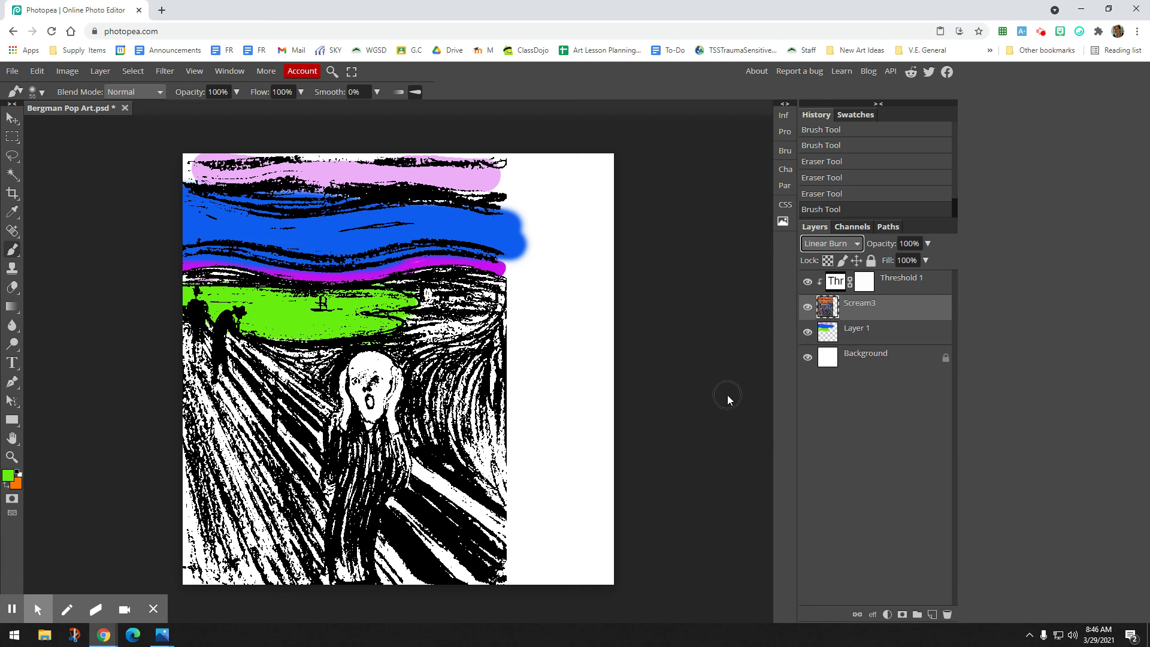
click(1040, 33)
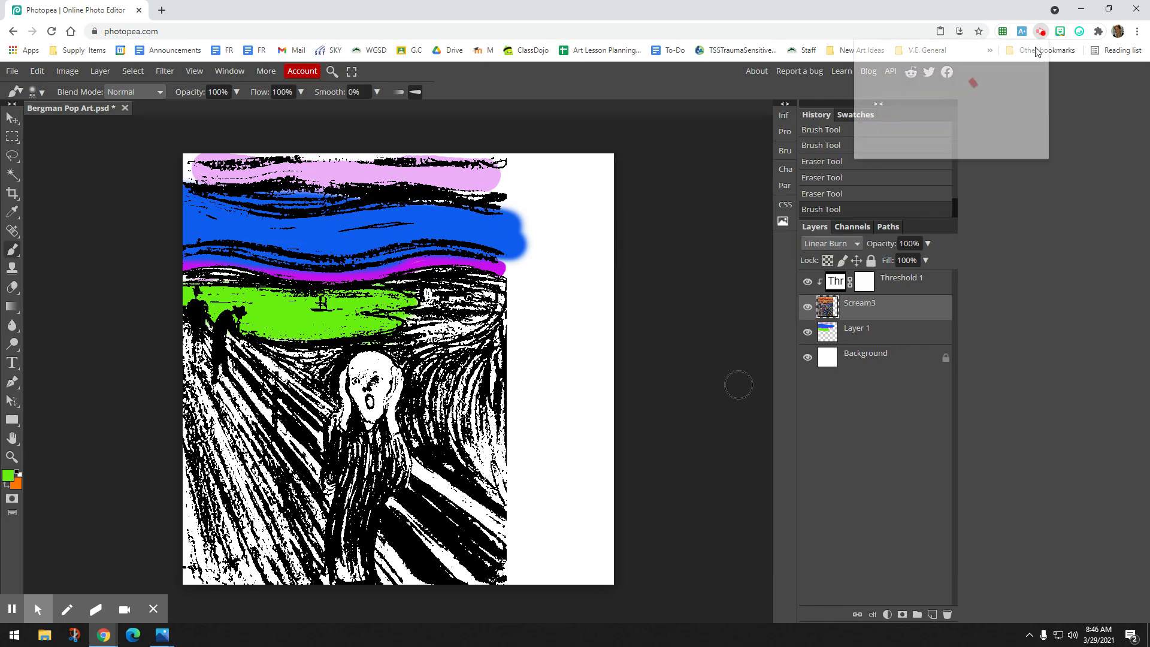